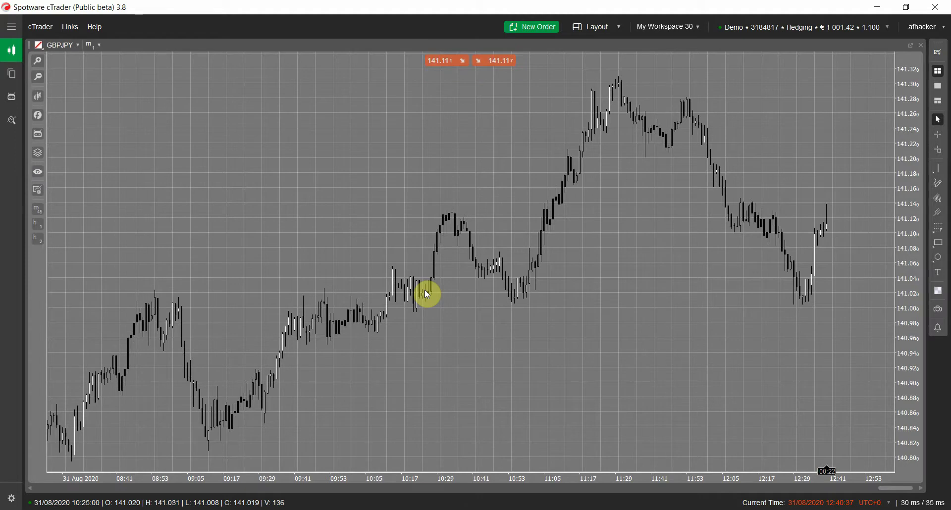
- Open the GBPJPY symbol picker to list the available symbols
click(69, 48)
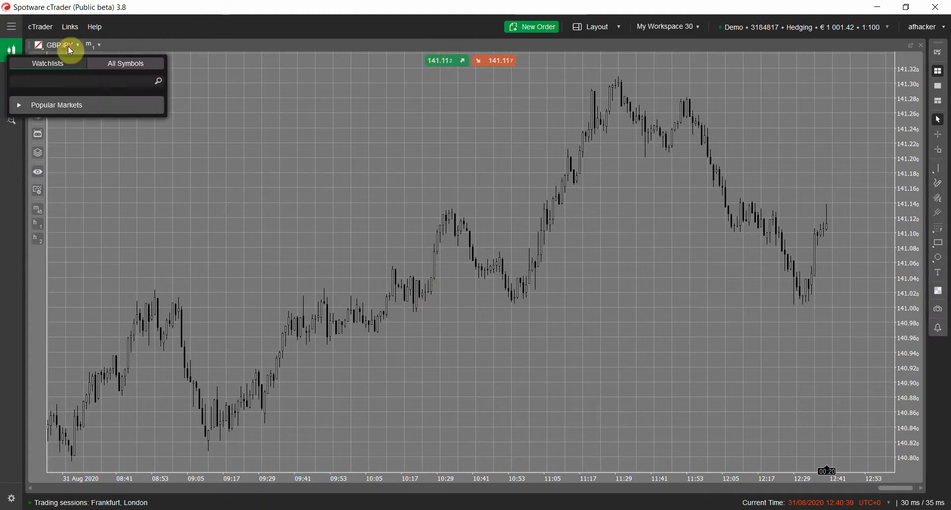
- Browse the Standard and Tick timeframe lists, leaving the GBPJPY chart on m1
click(94, 45)
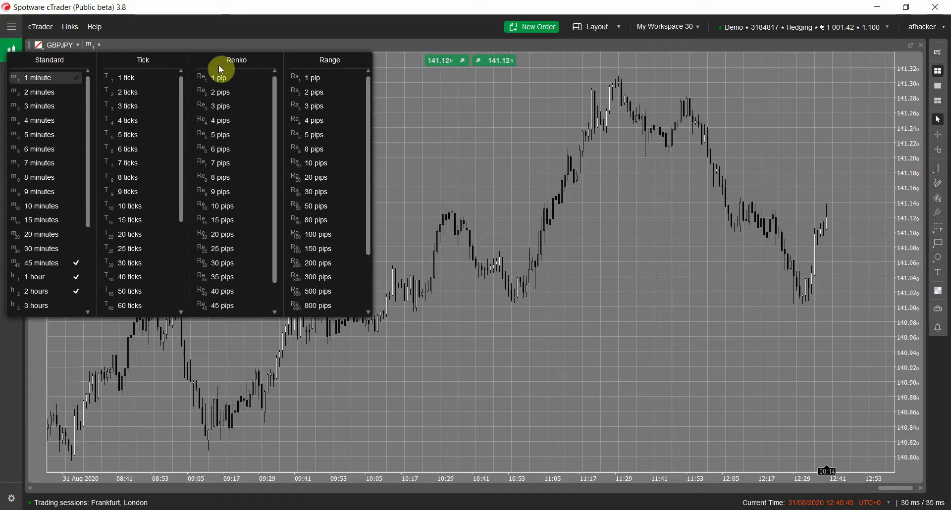
scroll(47, 130, down, 1)
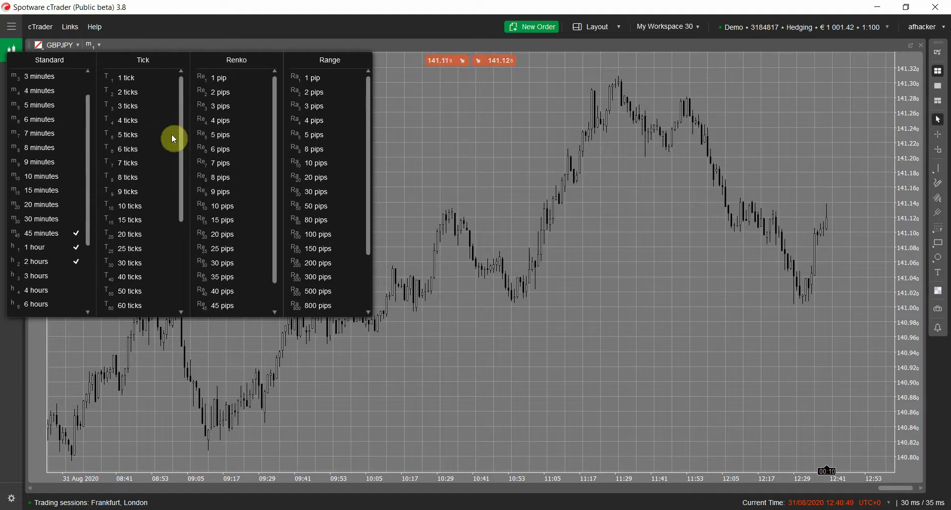
scroll(50, 272, down, 3)
scroll(53, 282, up, 5)
scroll(47, 170, down, 3)
scroll(49, 230, up, 3)
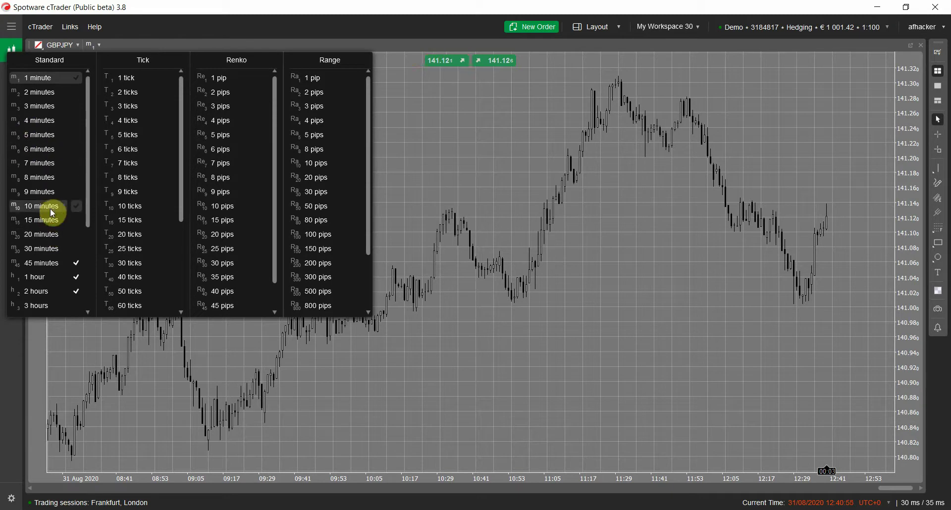
scroll(49, 233, down, 3)
scroll(53, 244, up, 3)
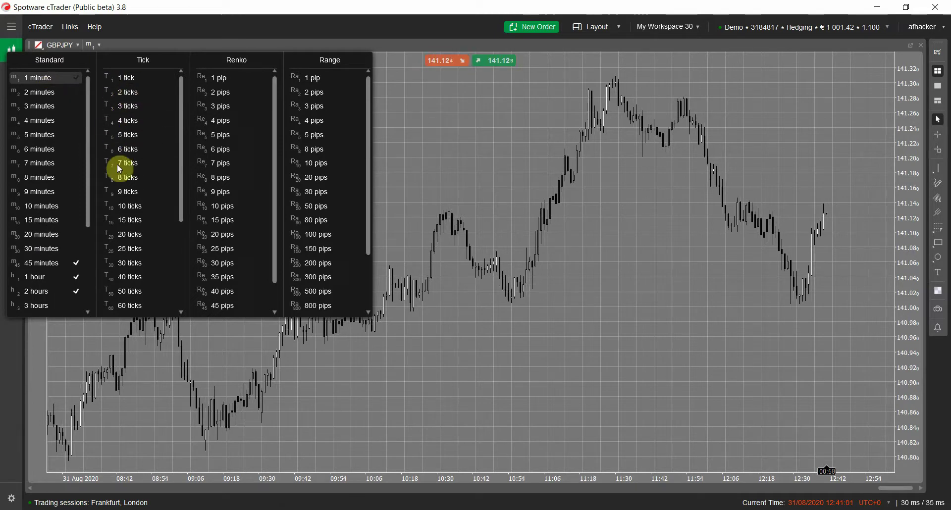
scroll(130, 148, down, 2)
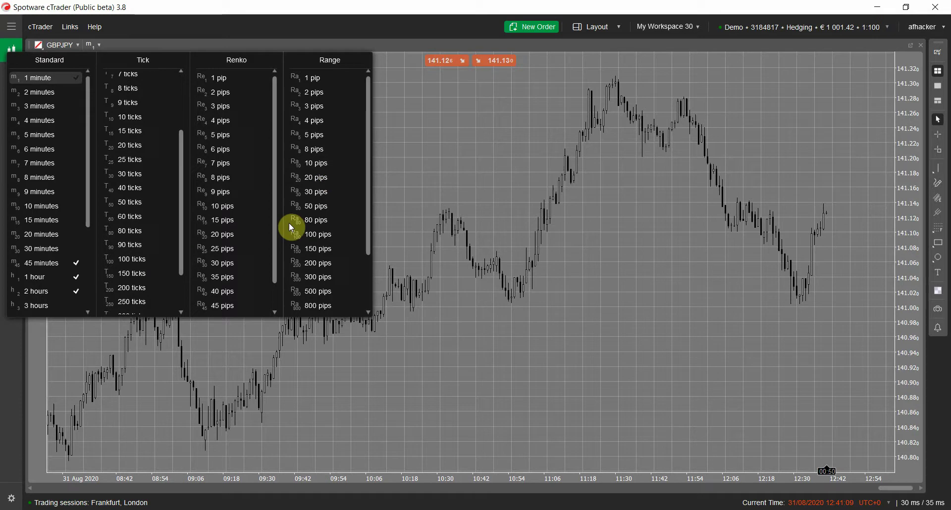
click(492, 167)
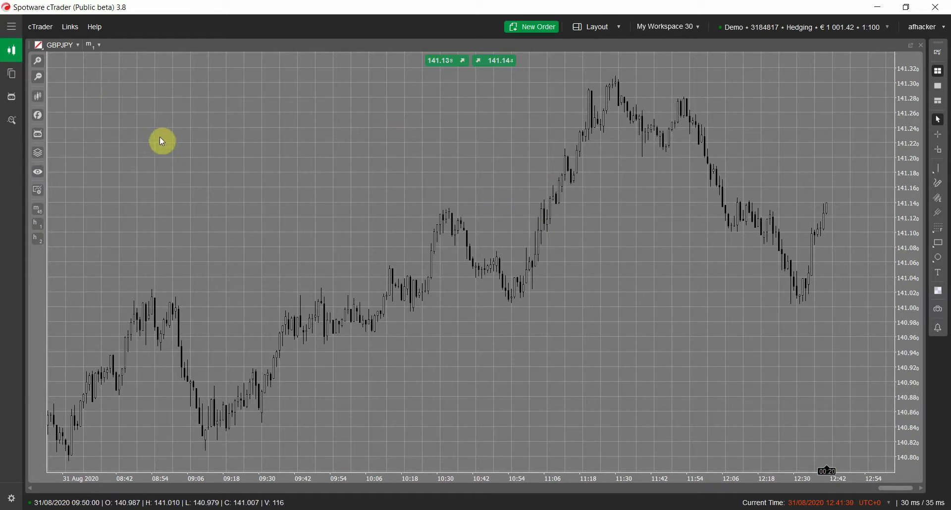
right_click(348, 118)
click(474, 307)
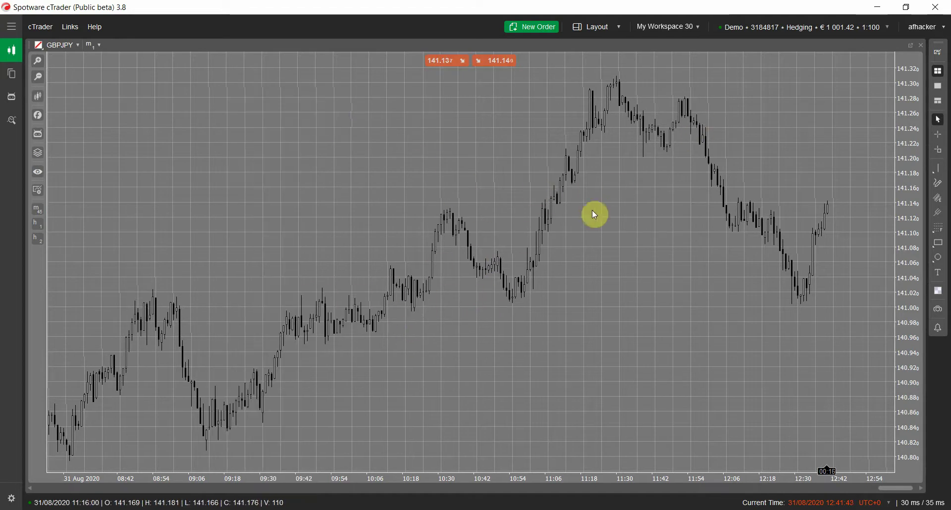
- Apply the Transparent template to the GBPJPY chart, then bring up the indicators list
right_click(385, 148)
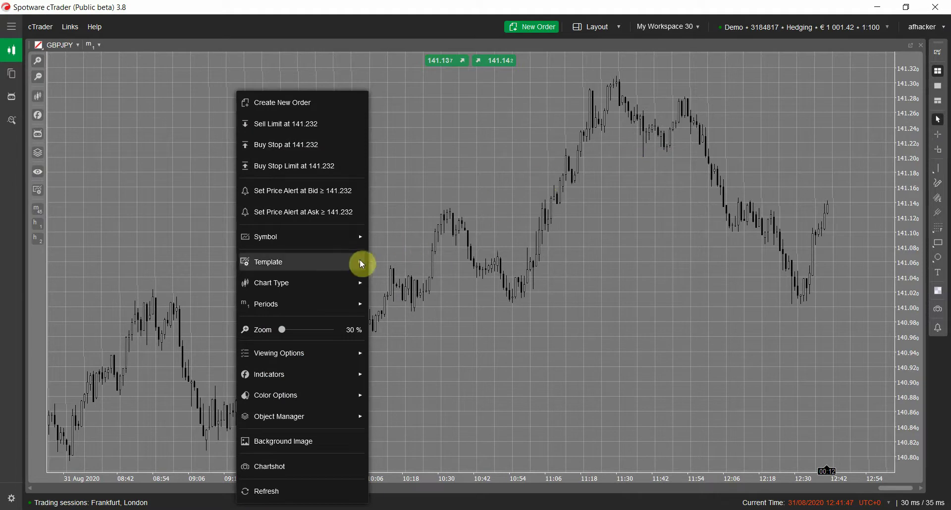
mouse_move(330, 395)
mouse_move(424, 133)
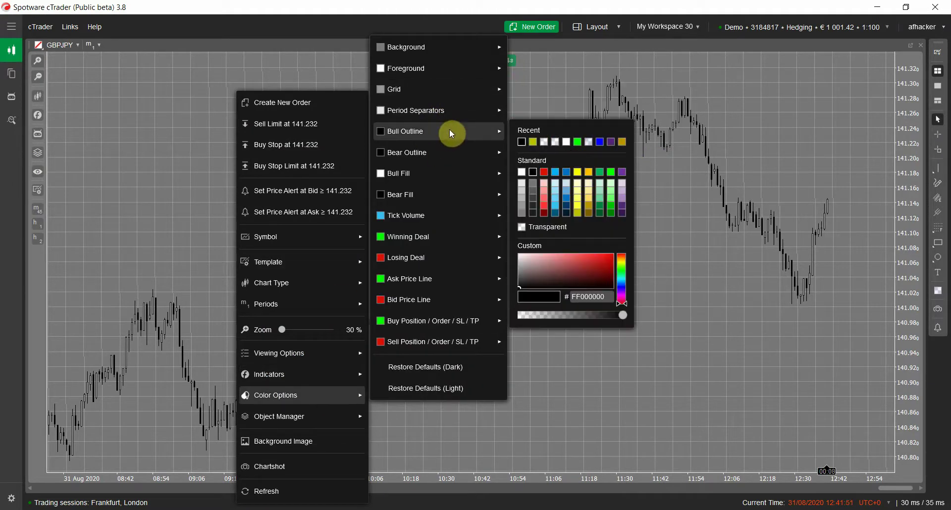
mouse_move(434, 199)
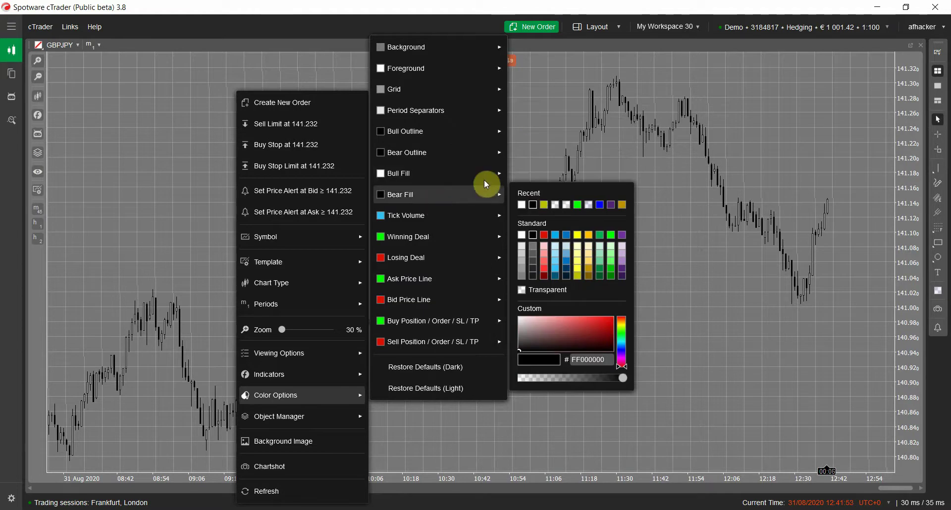
mouse_move(340, 281)
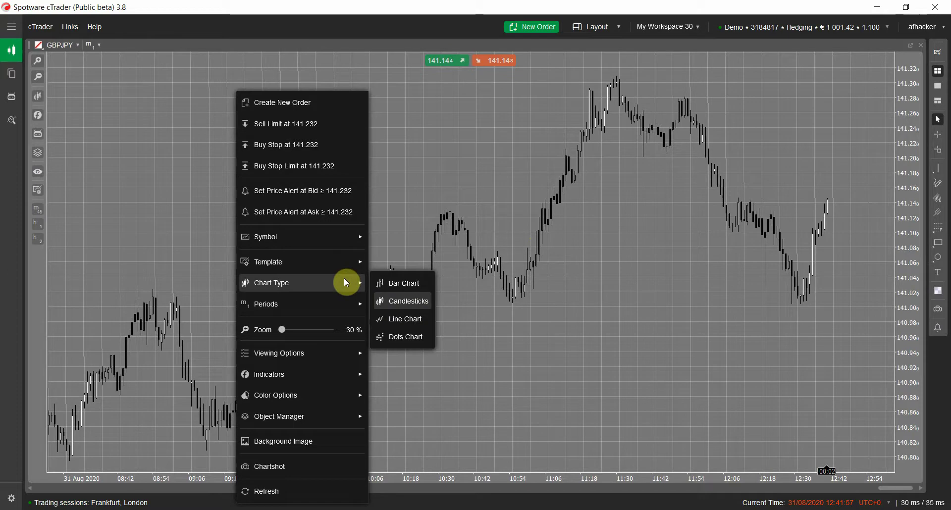
mouse_move(343, 261)
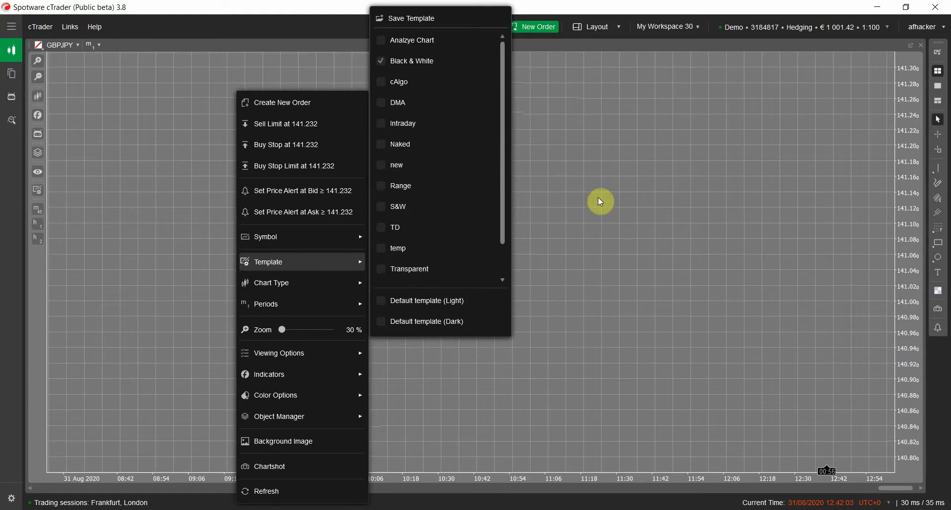
click(498, 244)
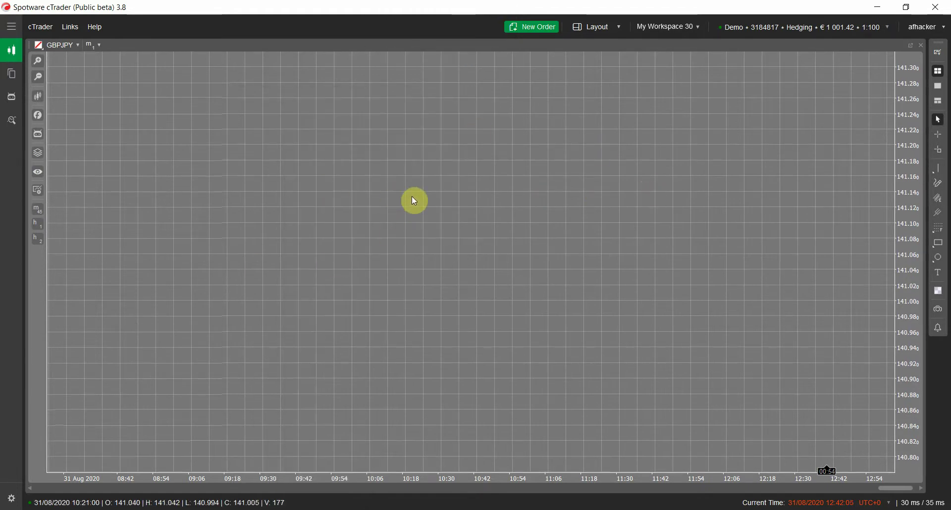
click(37, 115)
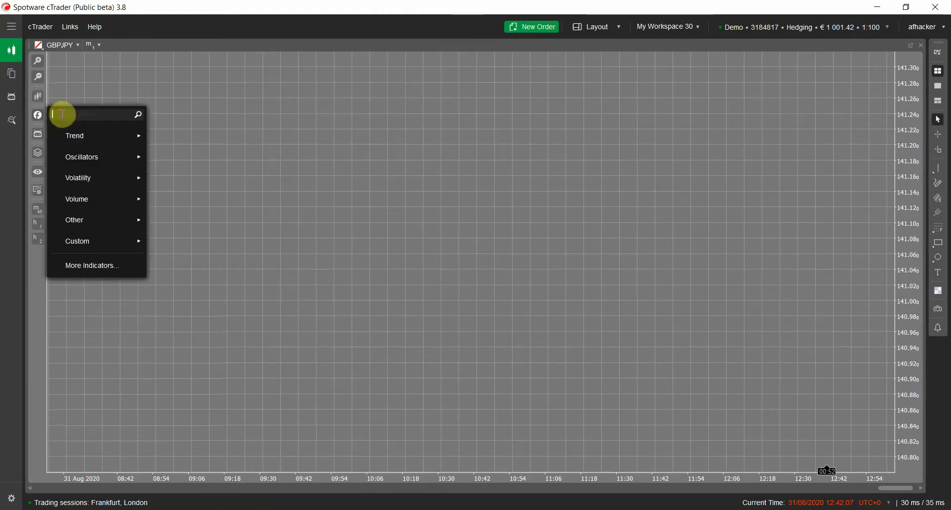
- Search indicators for 'cus' and choose Custom Period Chart
mouse_move(81, 136)
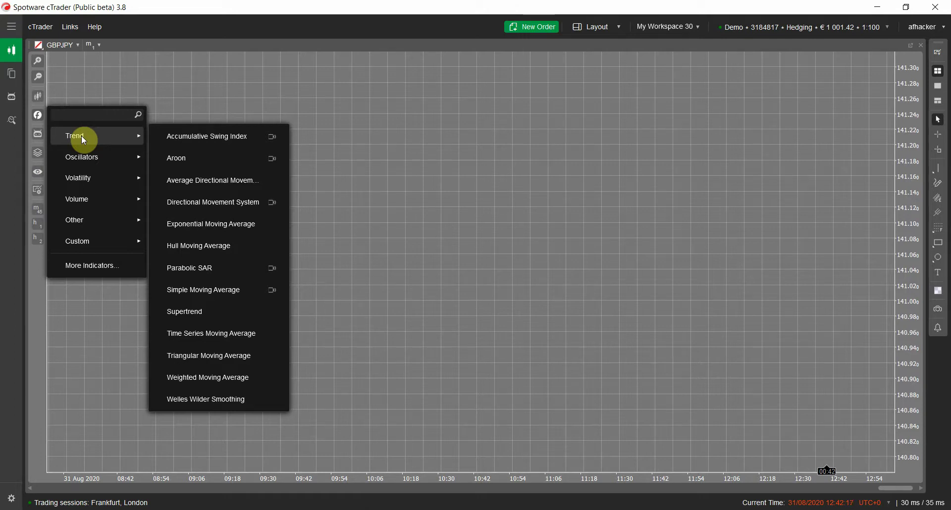
text(cus)
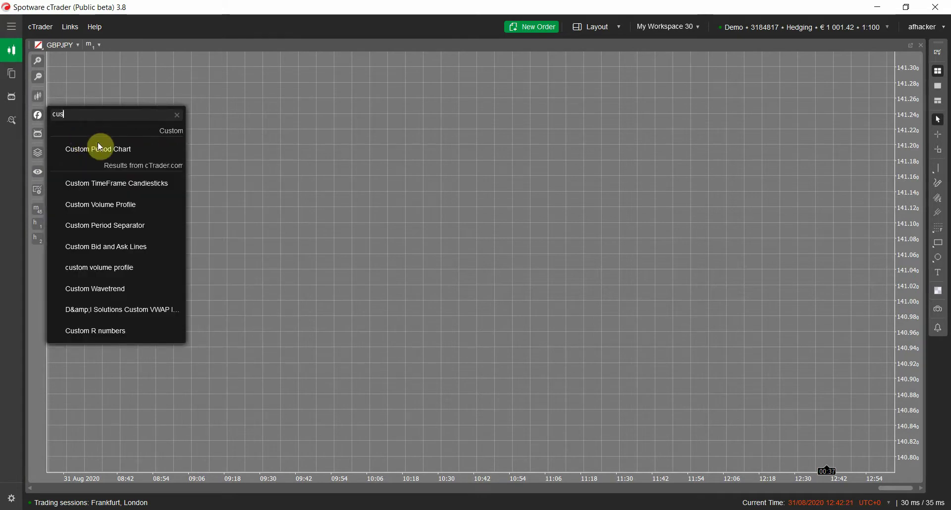
click(100, 150)
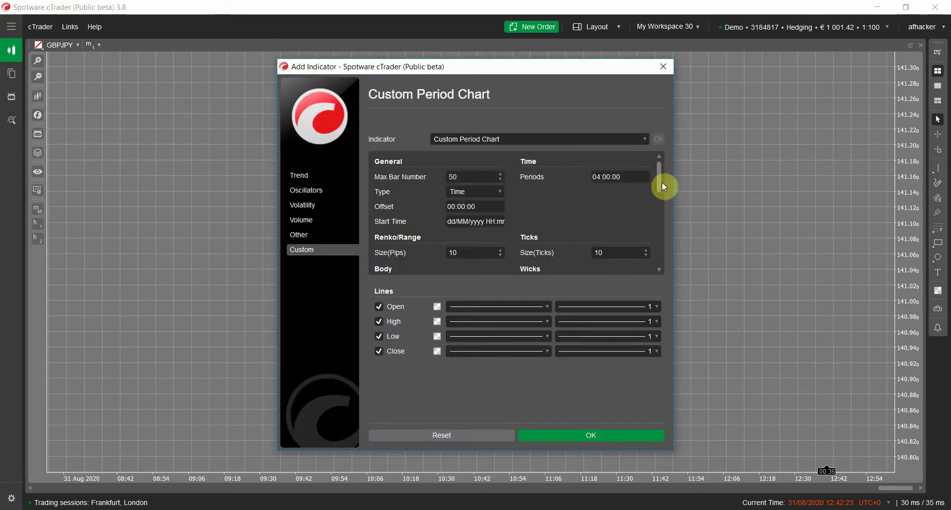
- Enter the licence e-mail address in the Custom Period Chart License Email field
drag(658, 176, 654, 231)
click(618, 216)
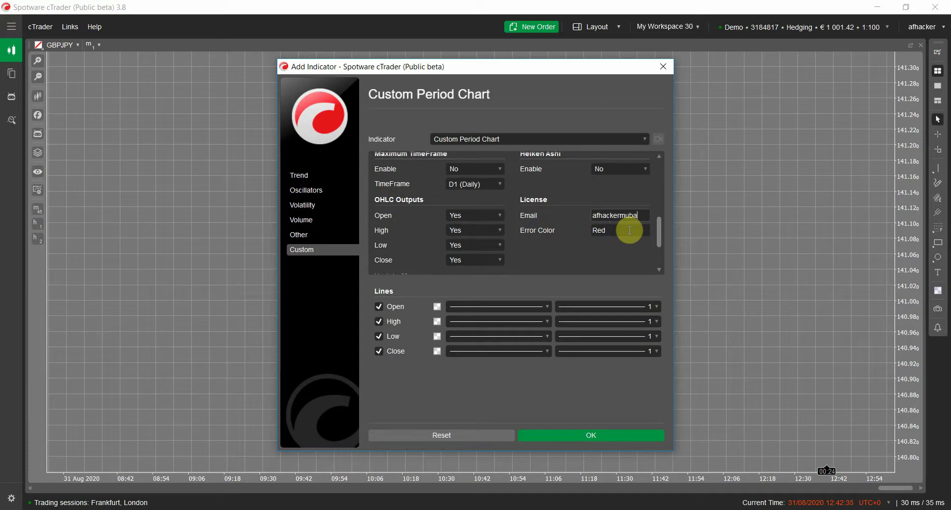
drag(659, 224, 661, 155)
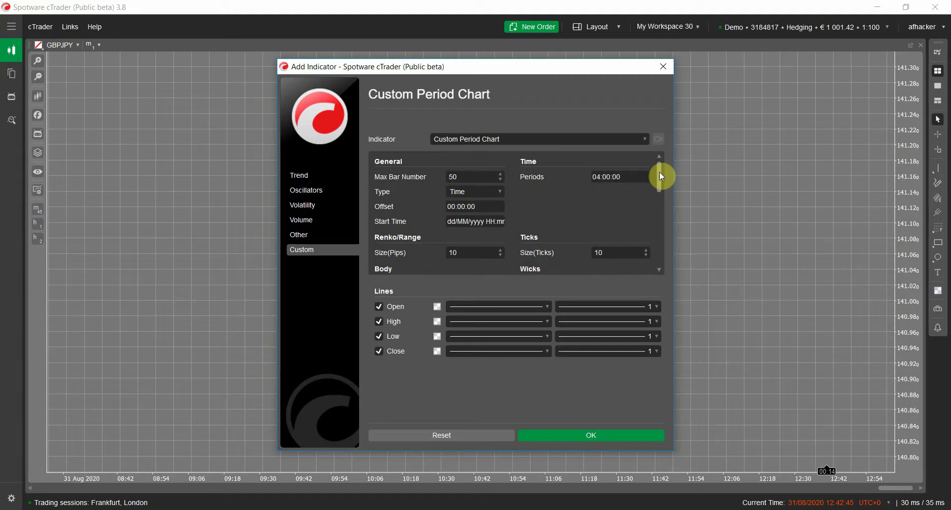
drag(660, 176, 656, 163)
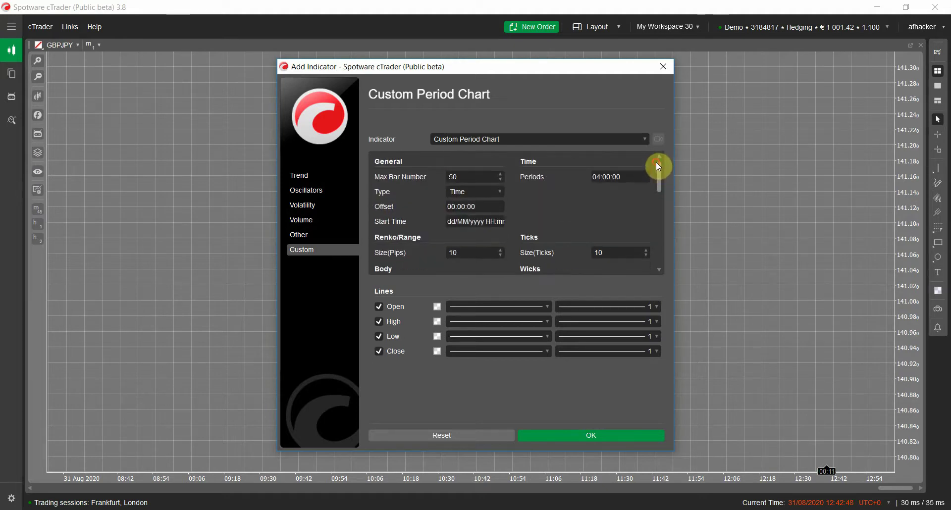
- Open and close the Type dropdown several times, keeping Time selected
click(474, 192)
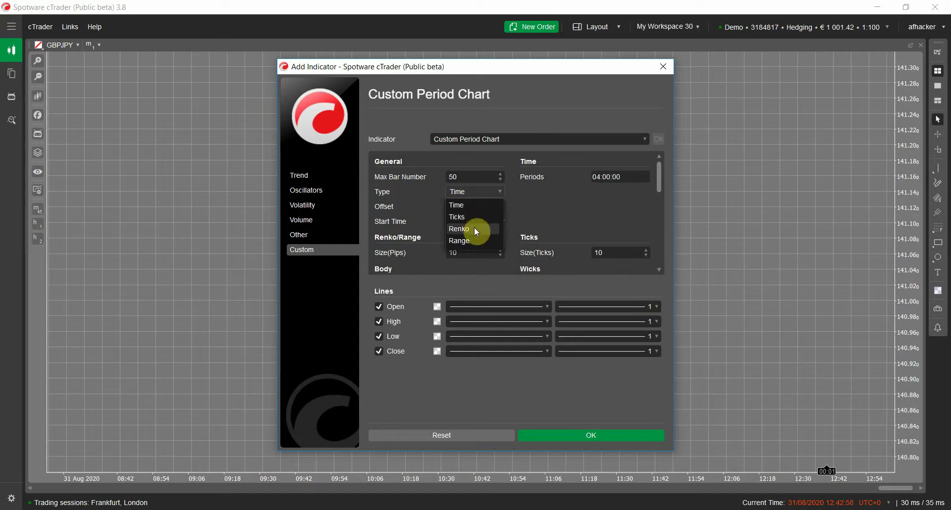
click(539, 206)
click(495, 196)
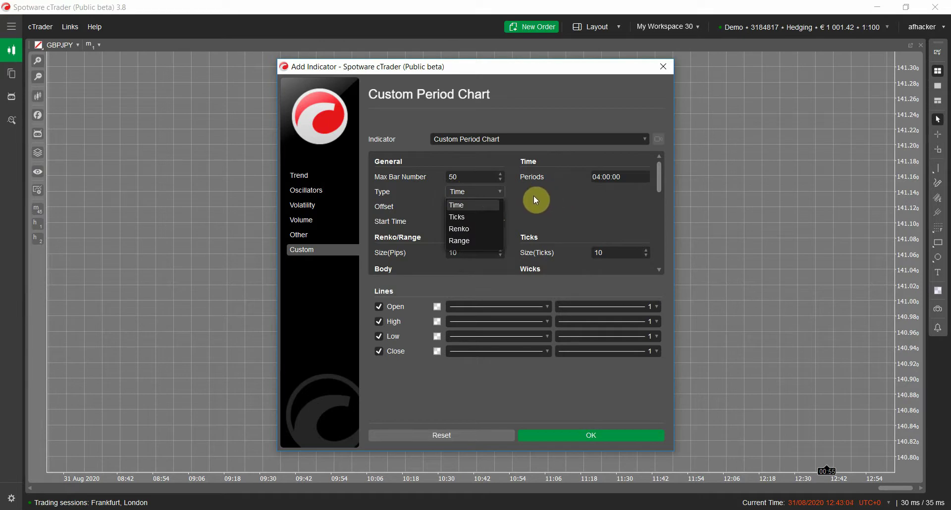
click(576, 212)
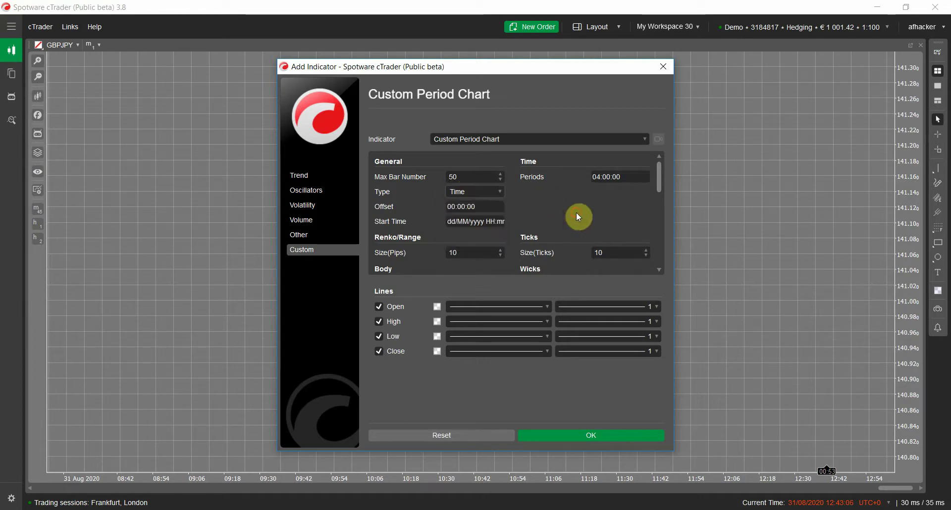
click(492, 196)
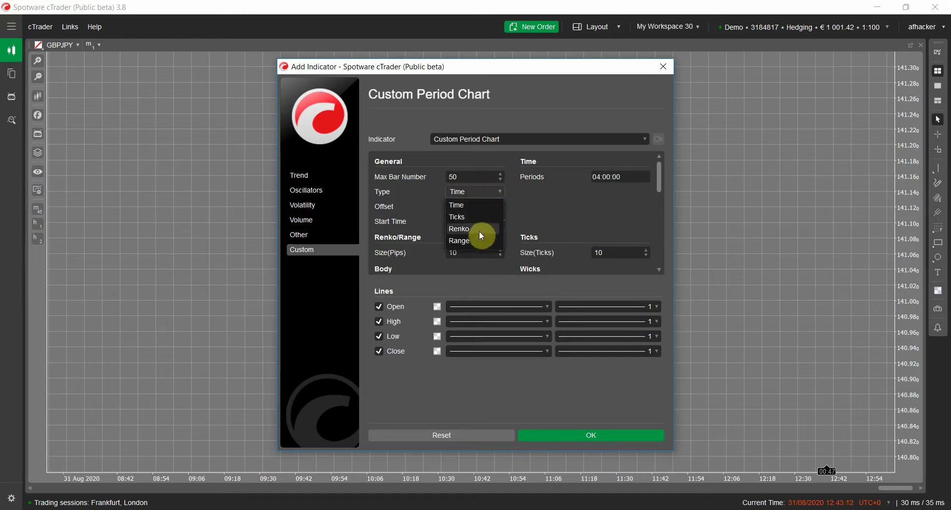
click(560, 176)
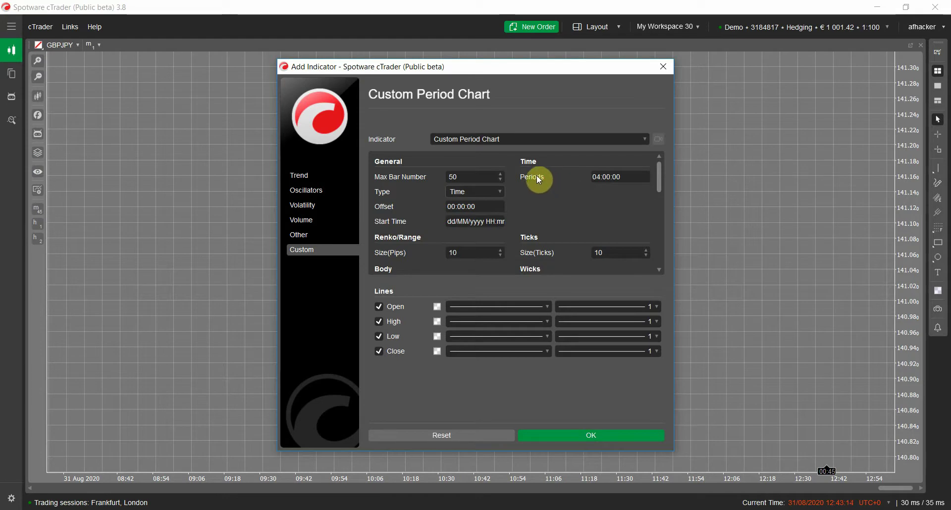
- Point out the Renko, Ticks and Range bar types, leaving the dropdown open on Time
click(499, 190)
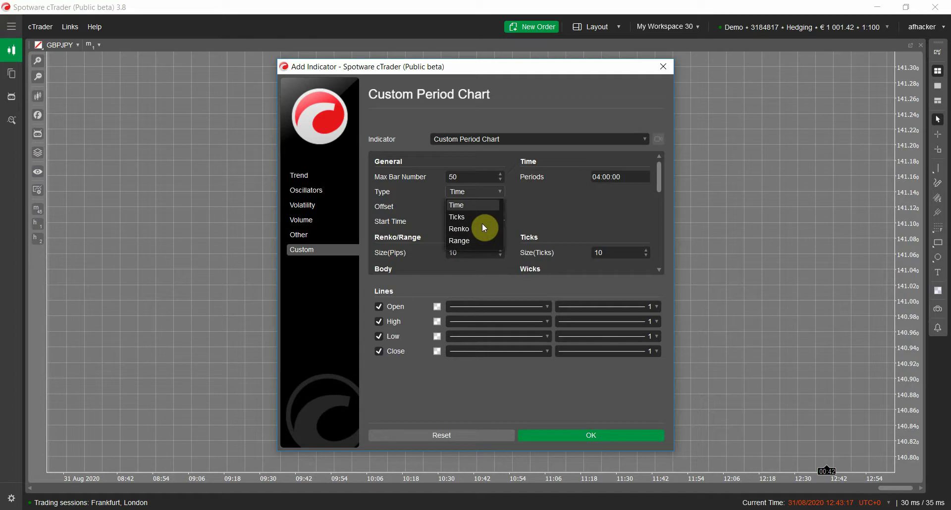
click(537, 218)
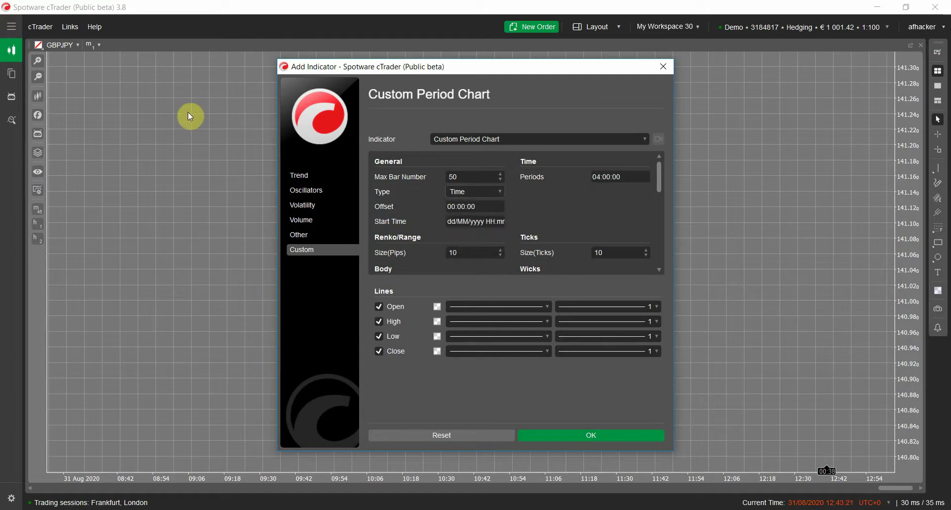
click(457, 191)
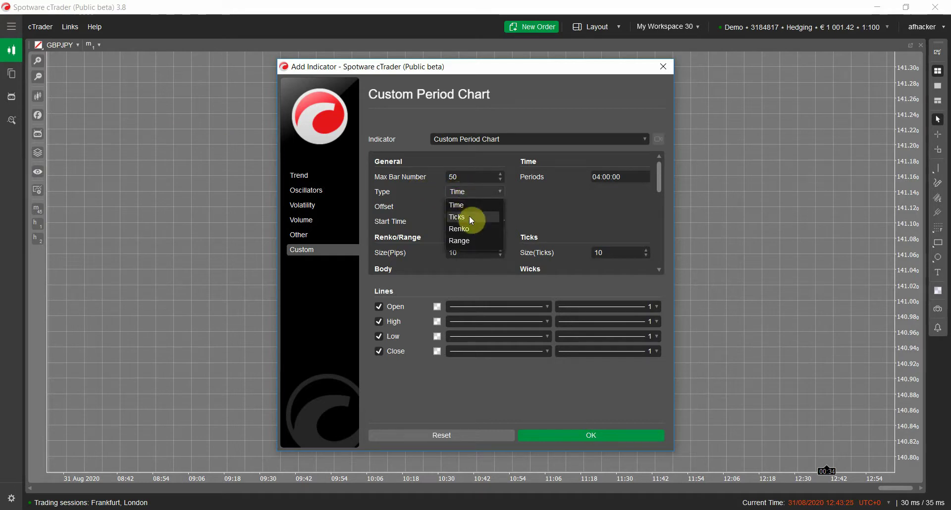
click(571, 232)
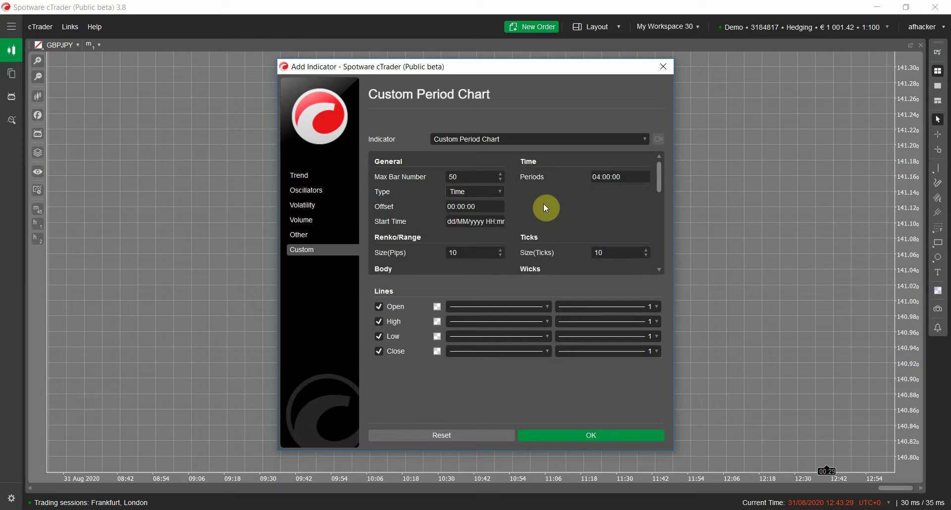
click(483, 192)
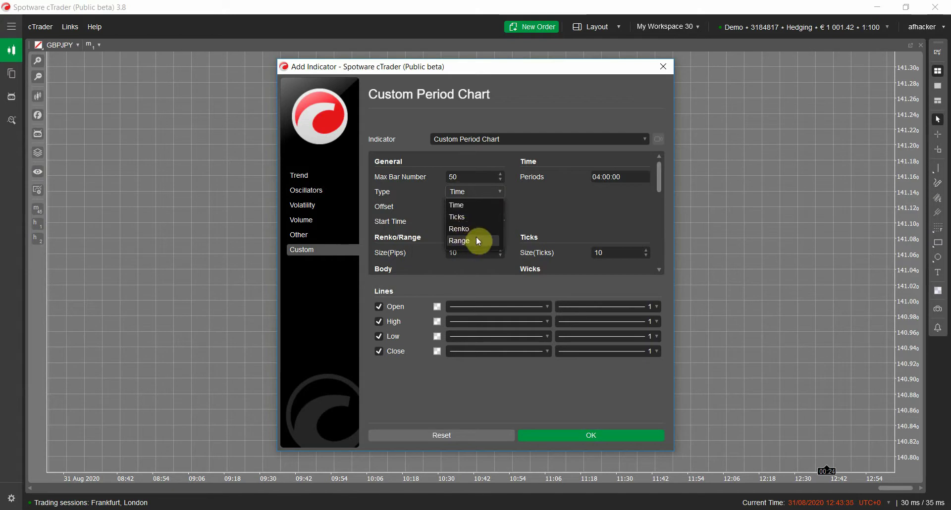
click(540, 222)
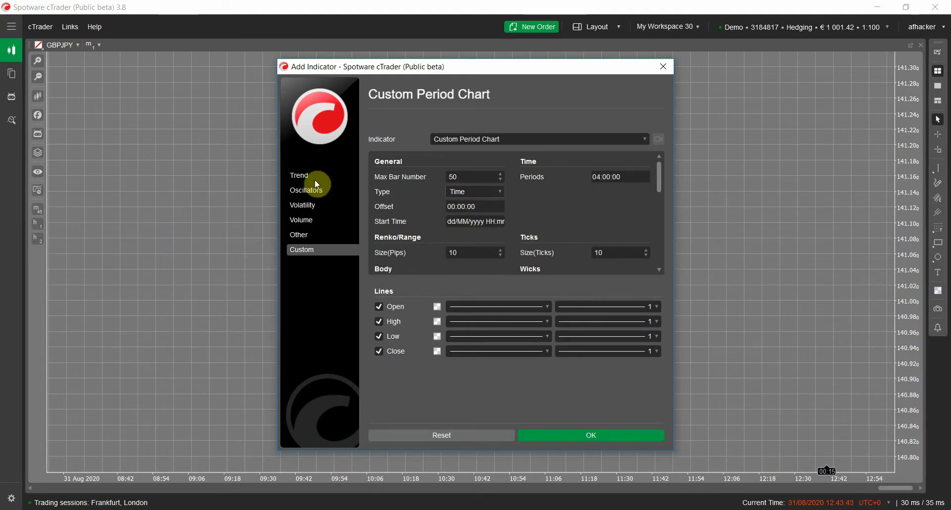
click(487, 196)
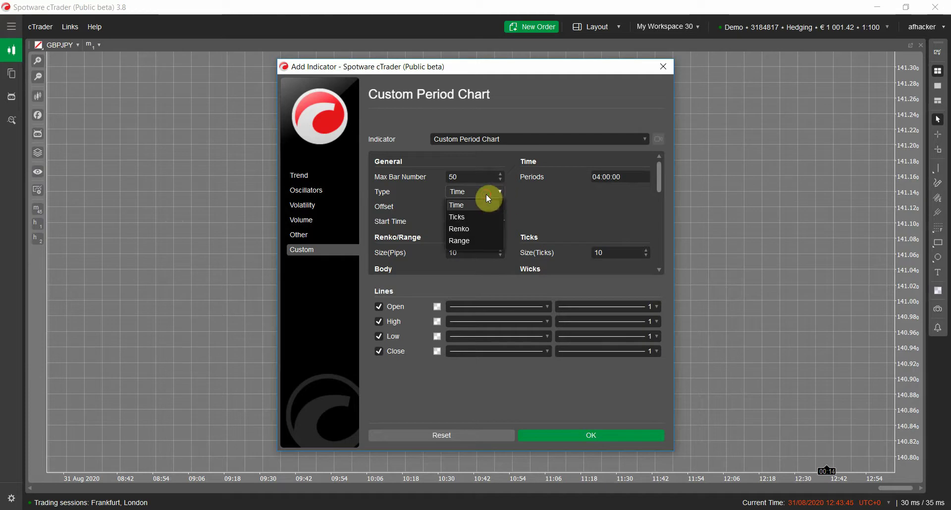
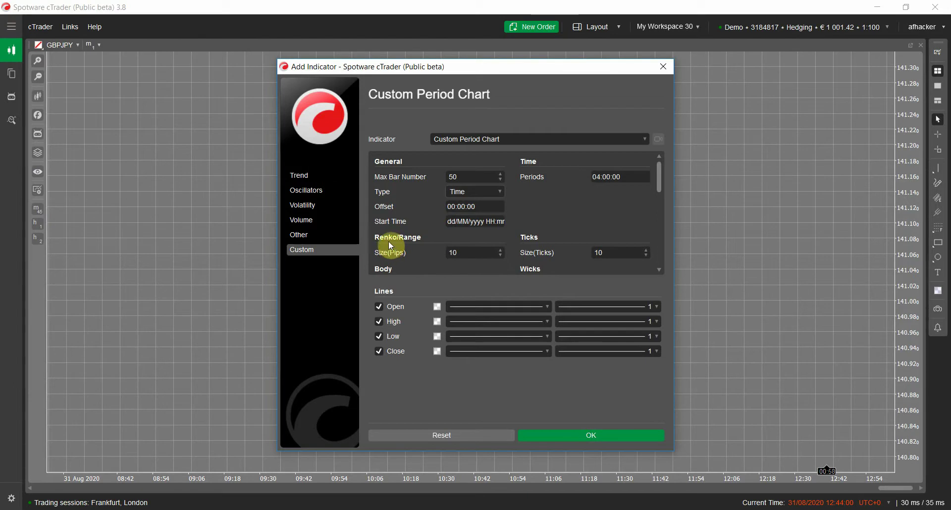
- Change the Custom Period Chart period to 04:30:00, keeping Type Time and Max Bar Number 50
click(472, 254)
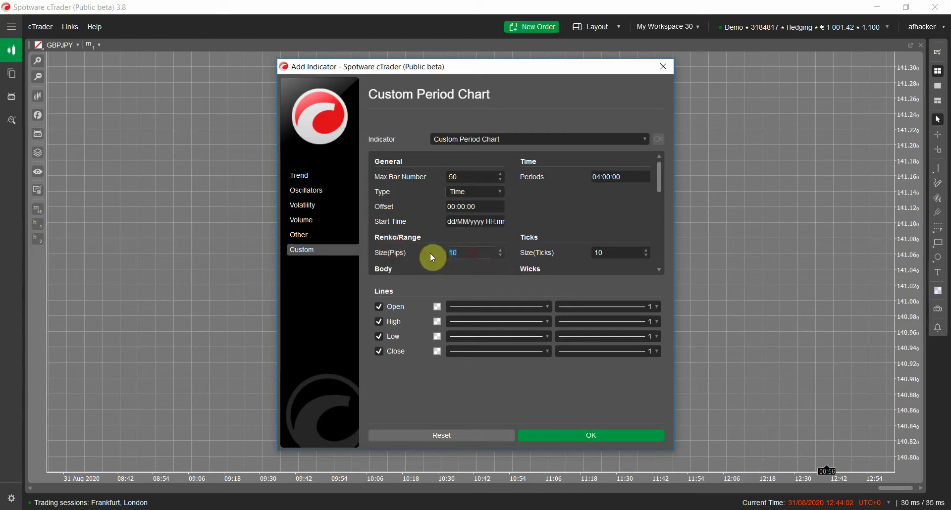
click(483, 192)
drag(616, 255, 574, 257)
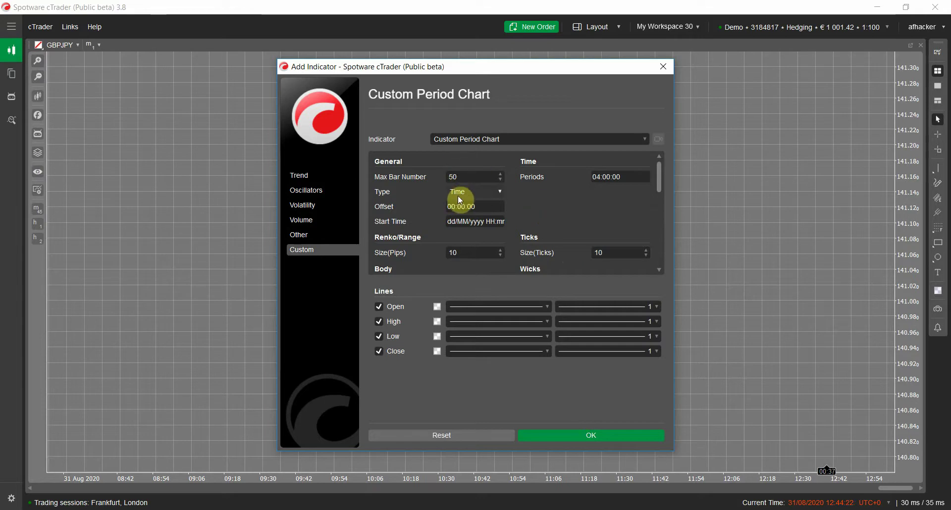
click(618, 179)
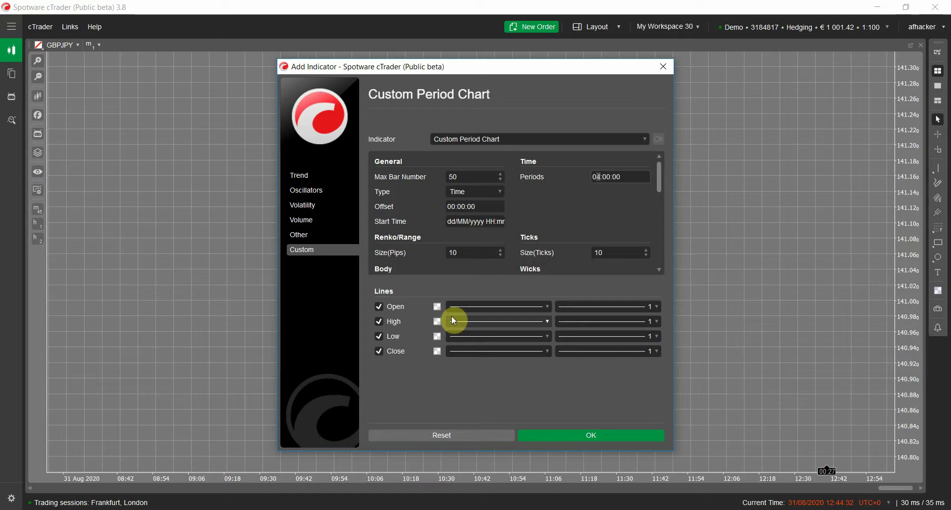
key(Right)
key(Right)
text(3)
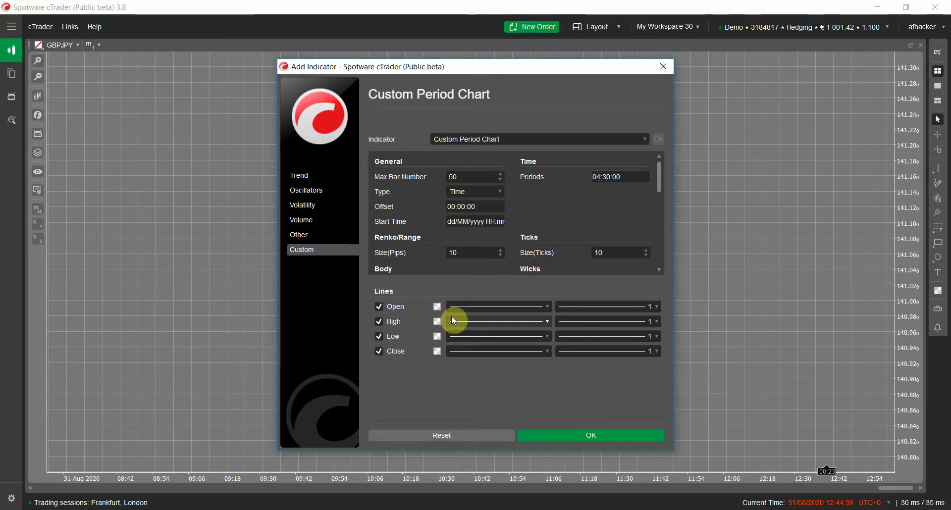
click(454, 177)
drag(446, 178, 486, 183)
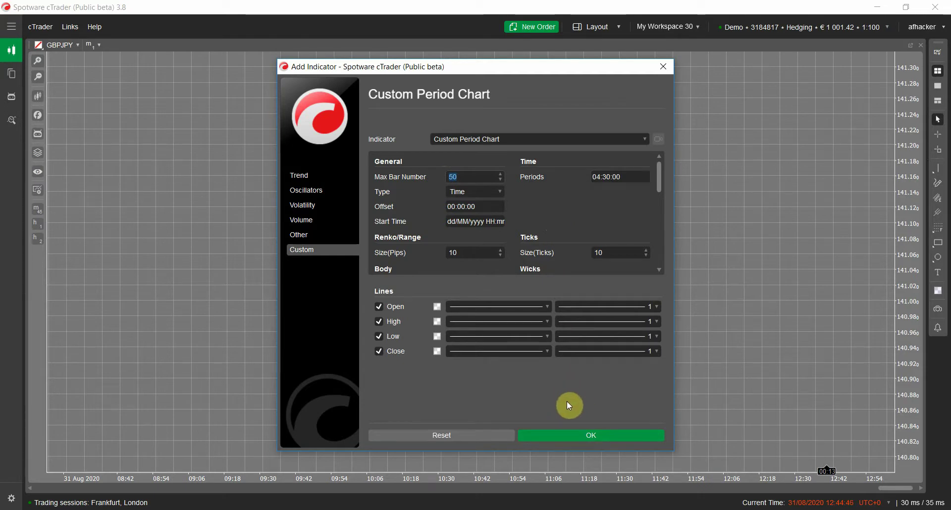
click(573, 435)
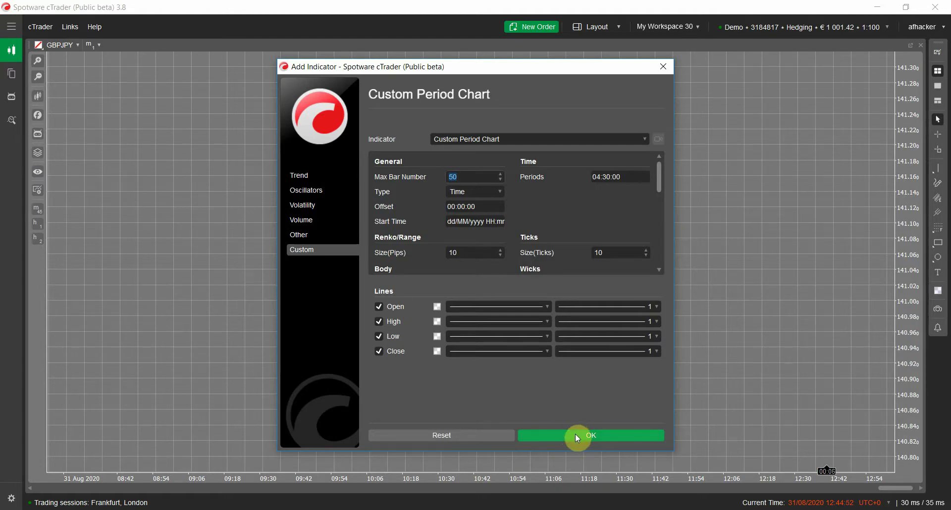
- Add the 04:30:00 Custom Period Chart to GBPJPY, then zoom out and scroll back through history
click(575, 434)
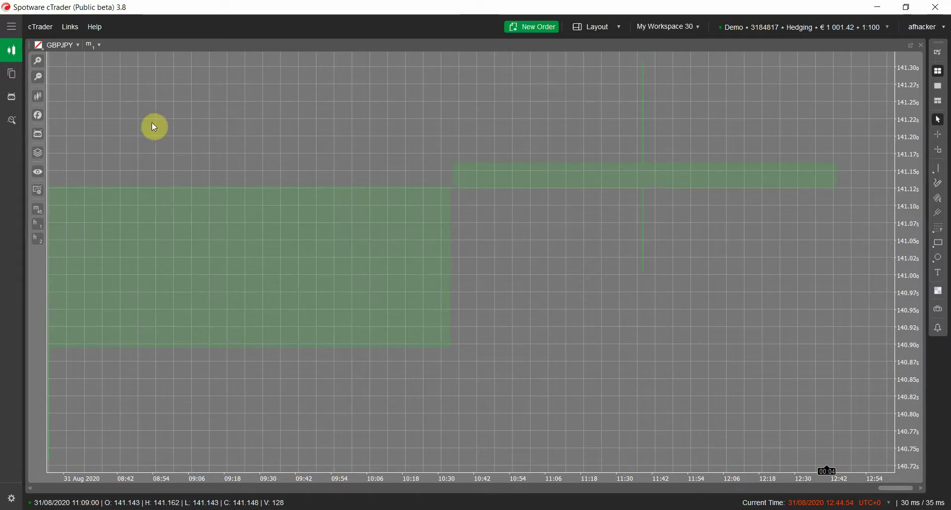
mouse_move(44, 72)
drag(65, 167, 63, 182)
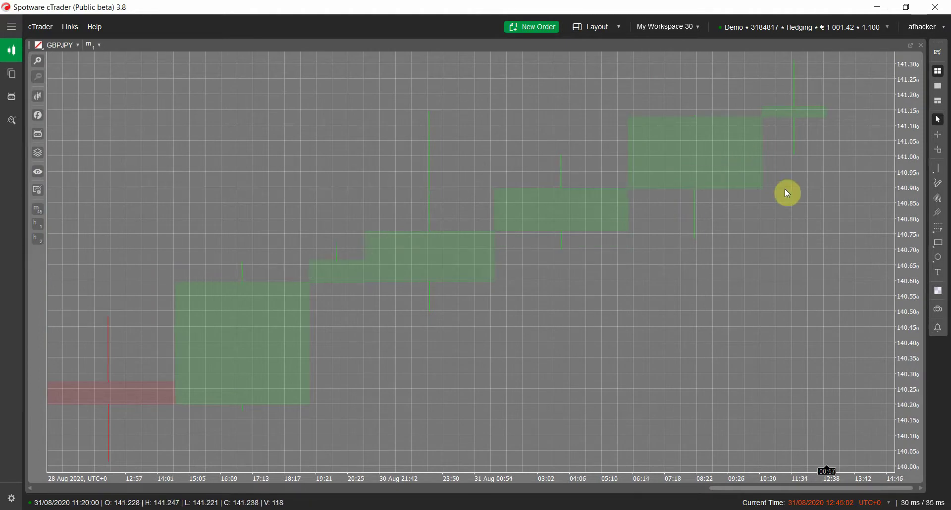
click(479, 338)
scroll(507, 333, up, 10)
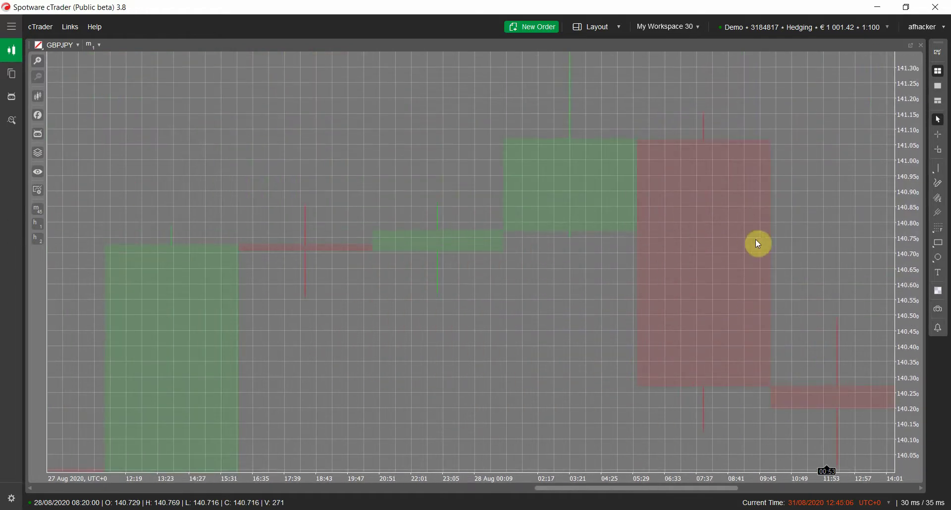
scroll(470, 394, up, 5)
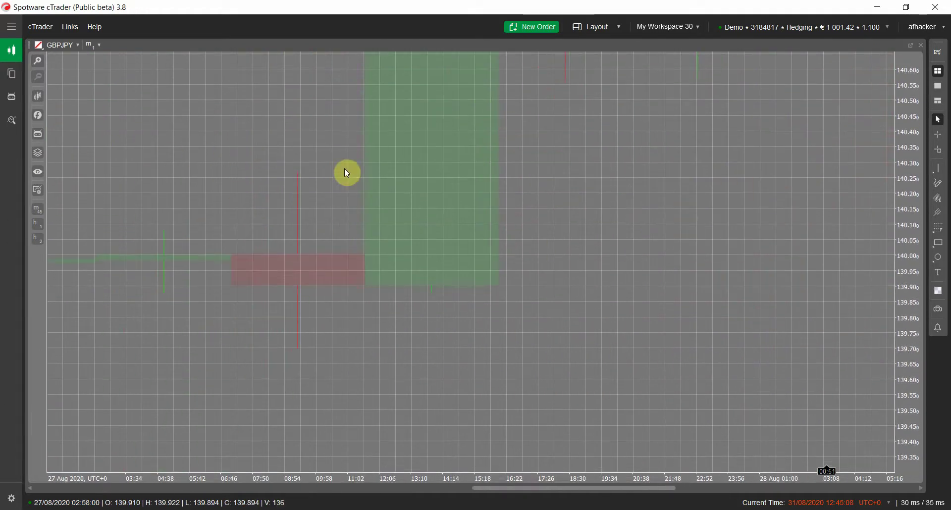
drag(654, 488, 944, 446)
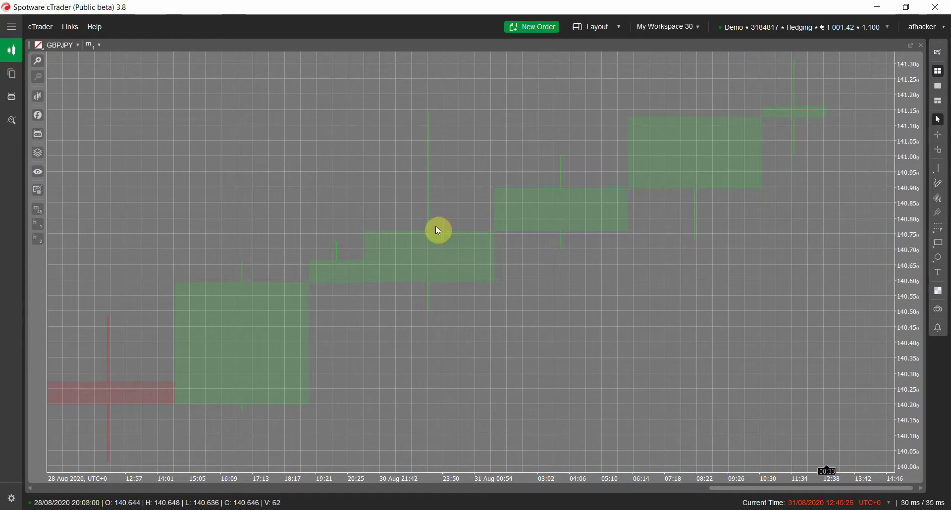
- Set Heiken Ashi Enable to Yes for Custom Period Chart in the Object Manager
right_click(733, 327)
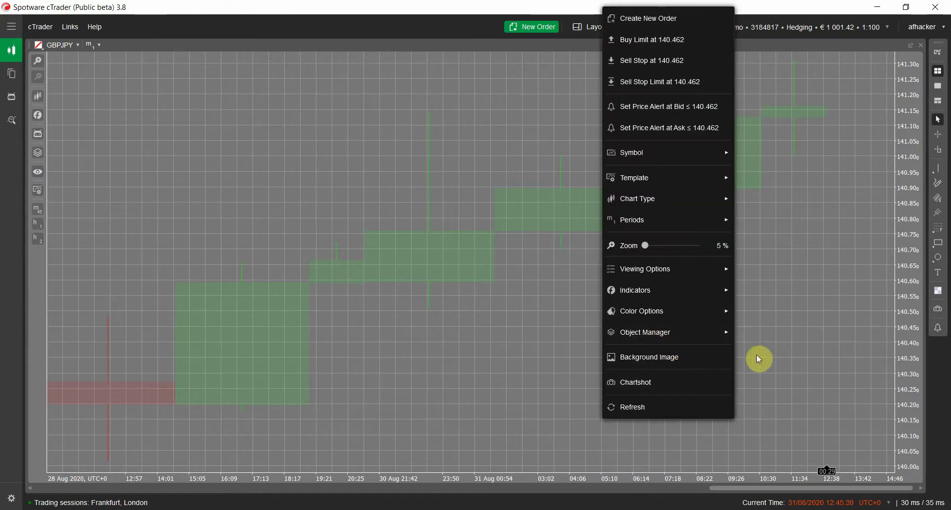
mouse_move(724, 332)
click(786, 355)
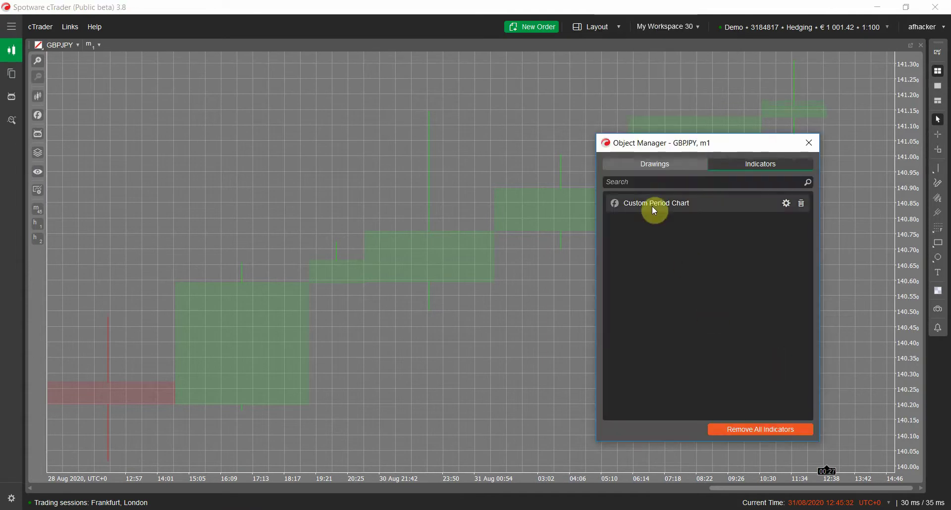
double_click(652, 204)
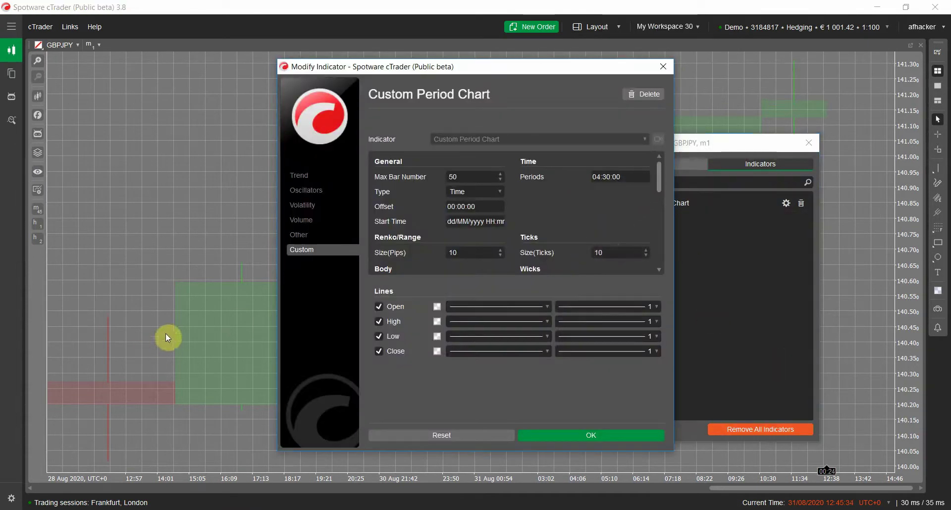
drag(659, 189, 658, 235)
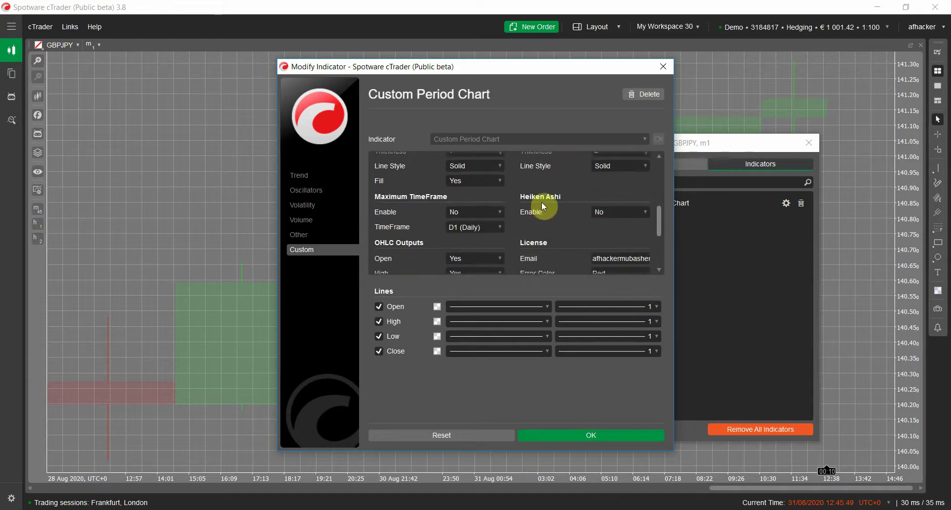
click(628, 213)
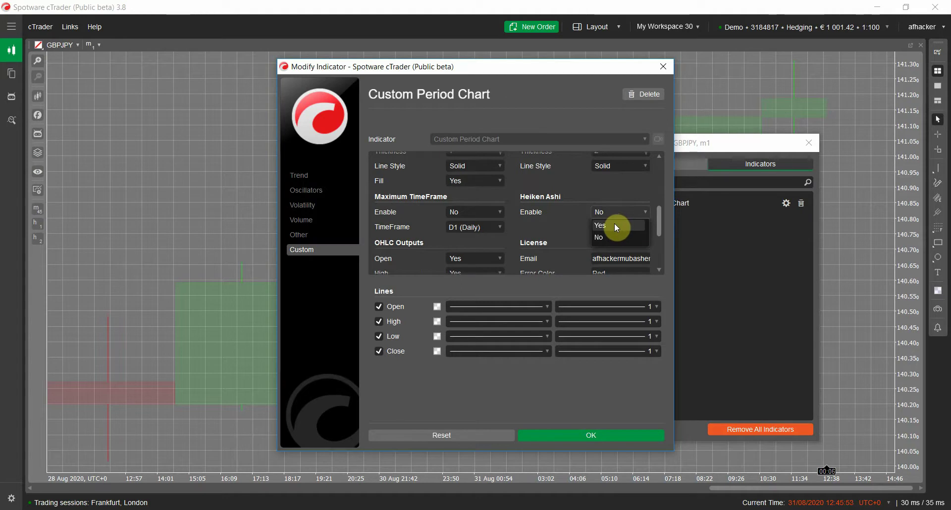
click(614, 226)
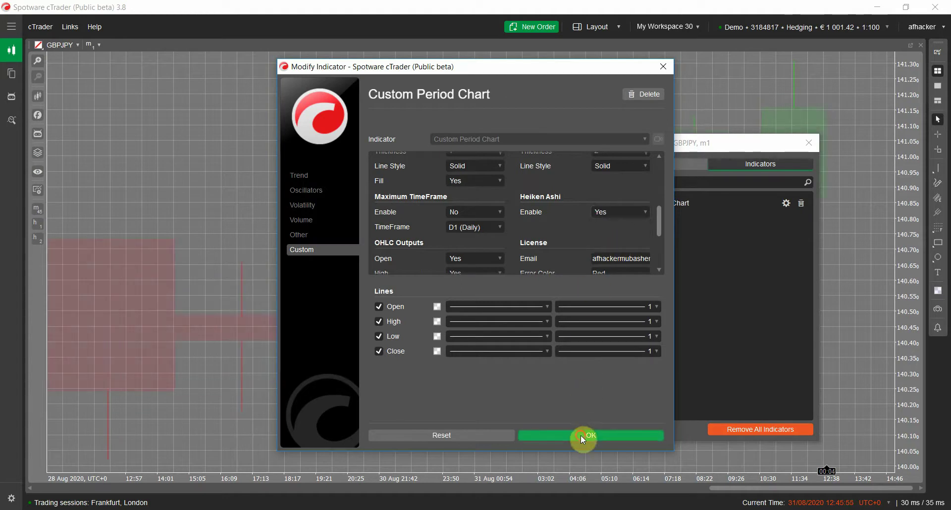
click(580, 436)
click(808, 145)
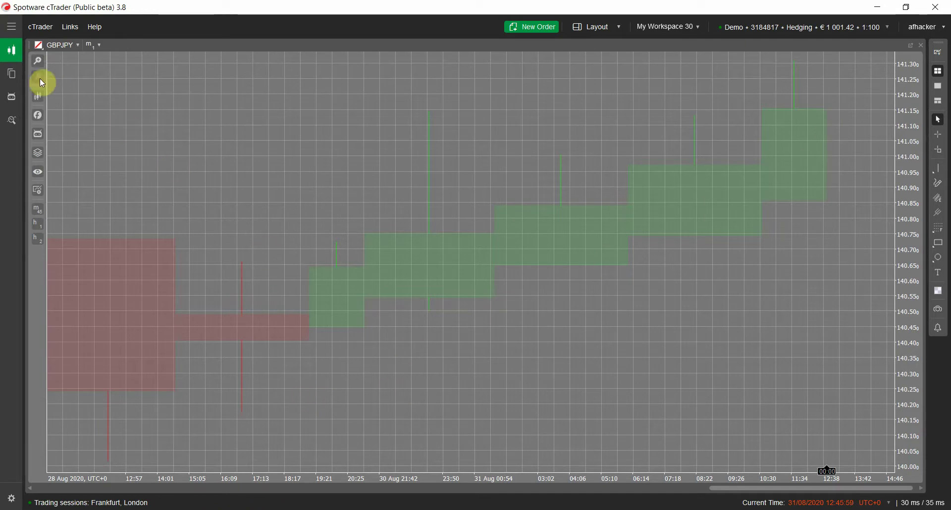
- Scroll the chart history, then clear the 'cus' indicator search and dismiss the list
drag(829, 489, 247, 468)
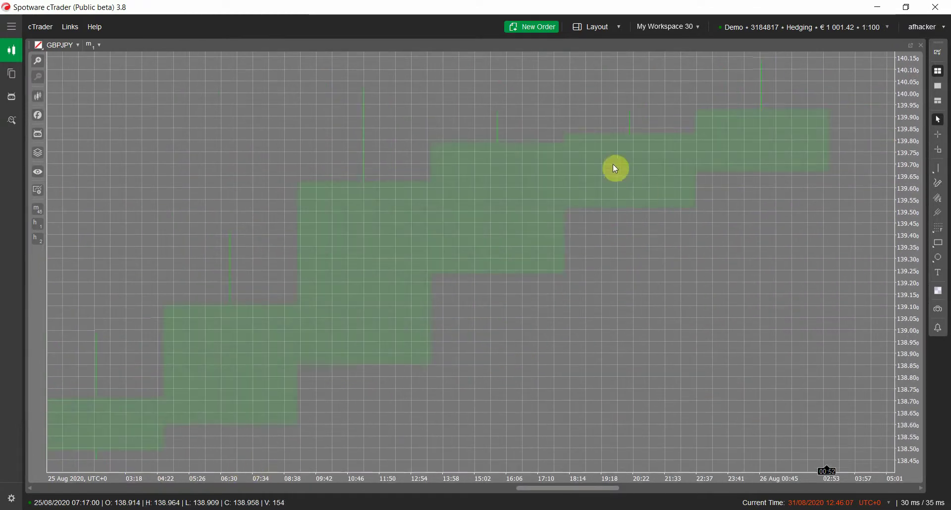
drag(551, 489, 914, 488)
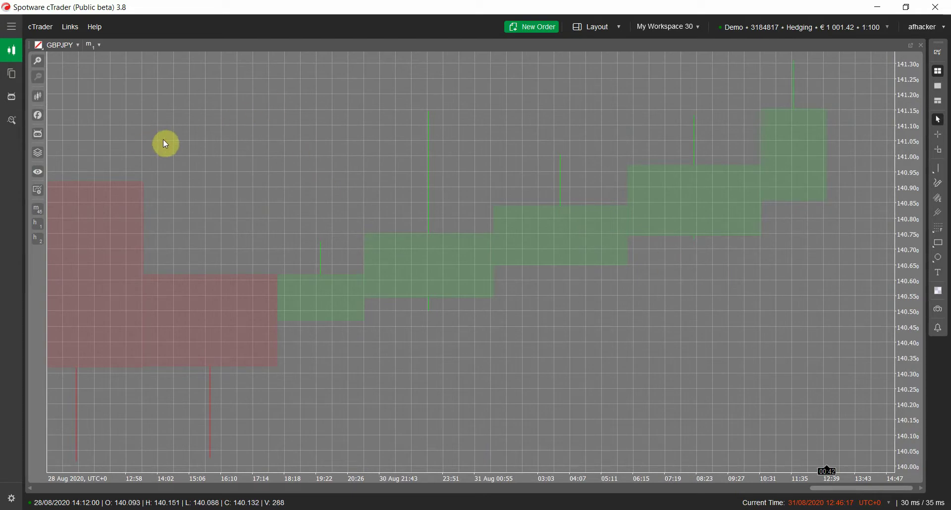
click(38, 115)
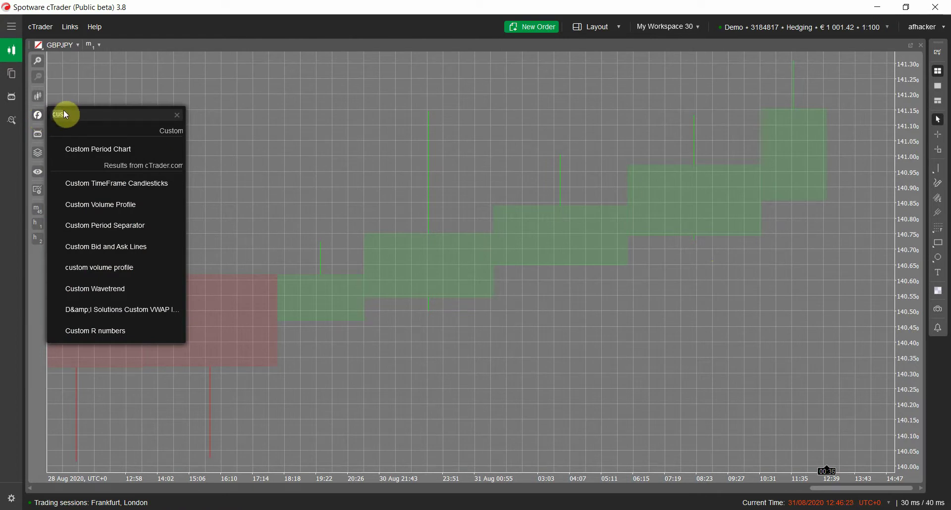
click(251, 106)
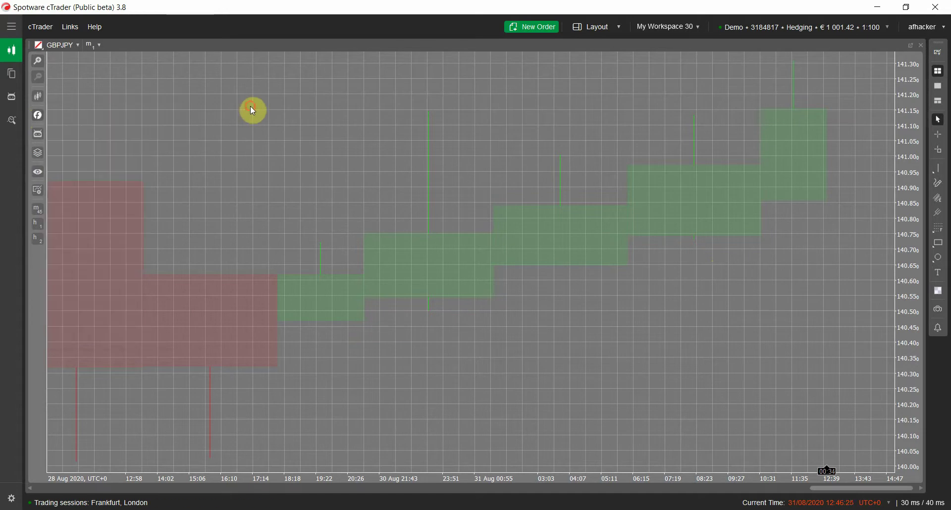
click(38, 115)
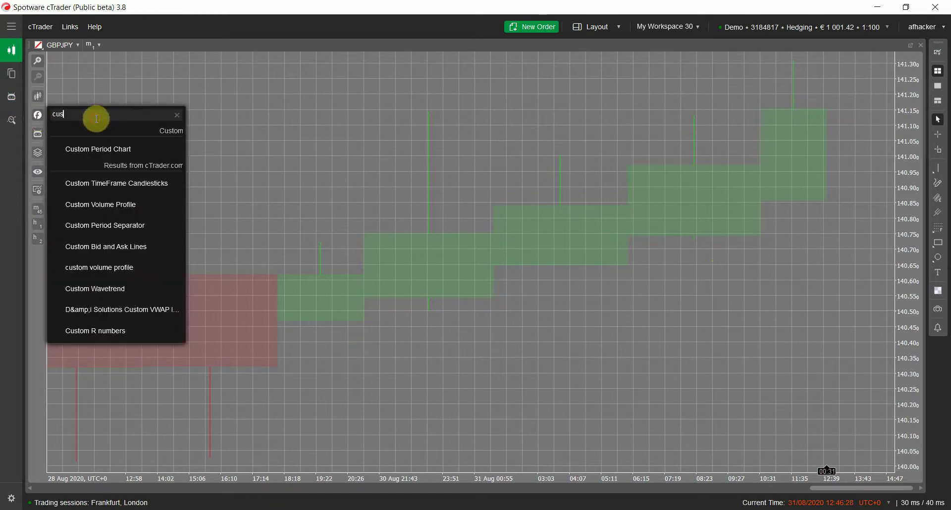
double_click(96, 117)
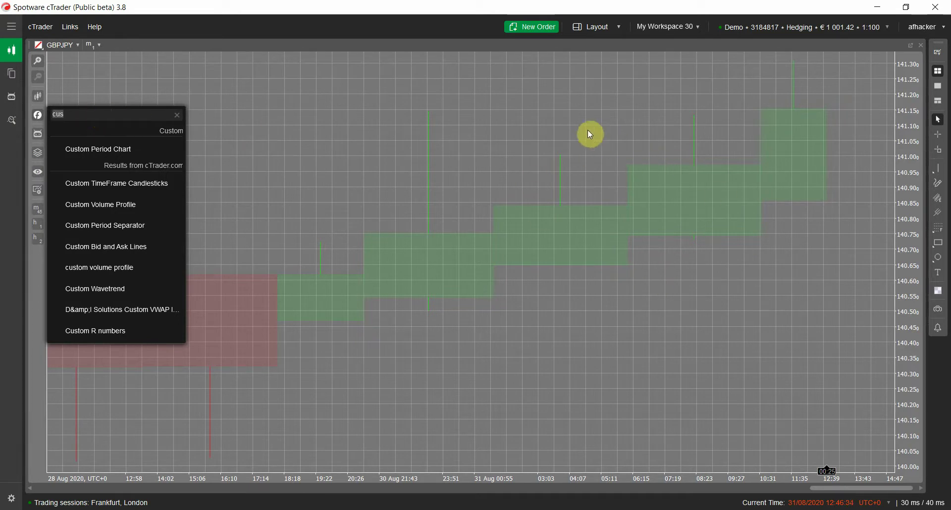
click(133, 115)
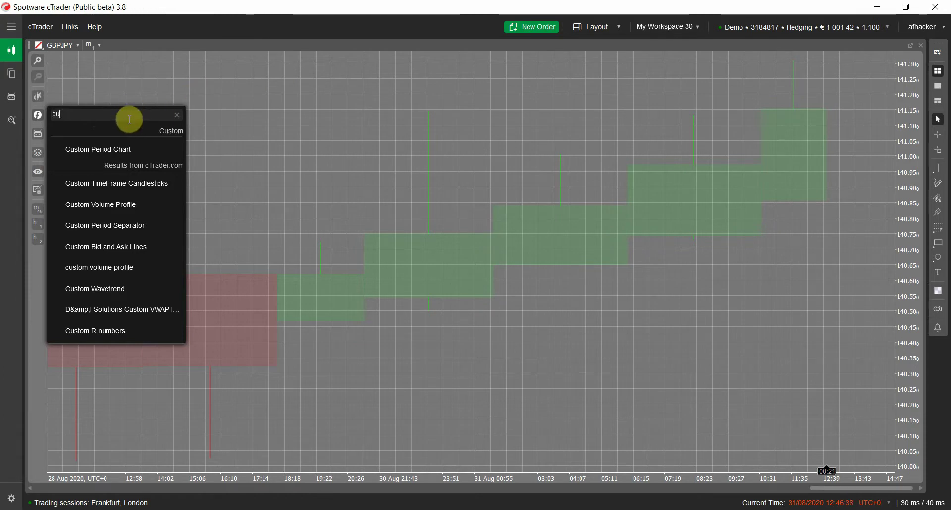
key(BackSpace)
key(BackSpace)
click(284, 167)
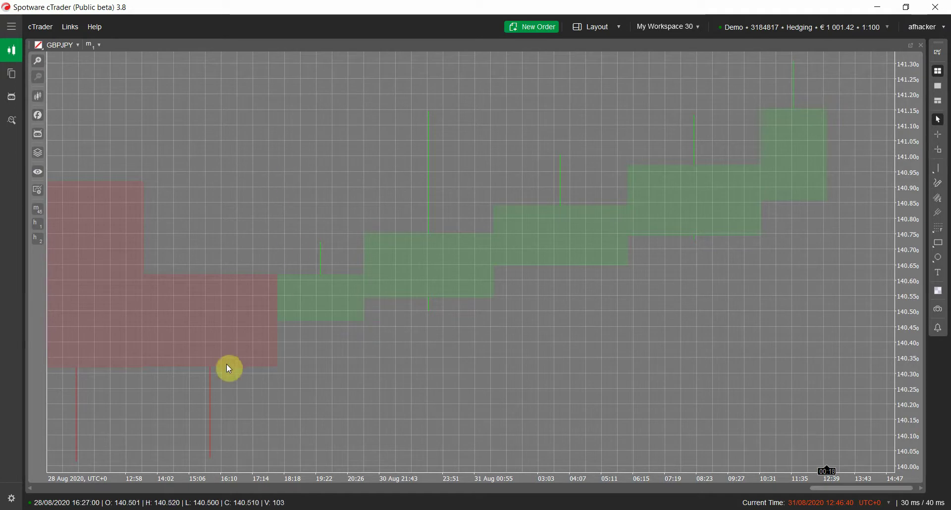
- Review the Custom Period Chart settings in Object Manager and reapply them with Open/High/Low/Close outputs on
right_click(546, 75)
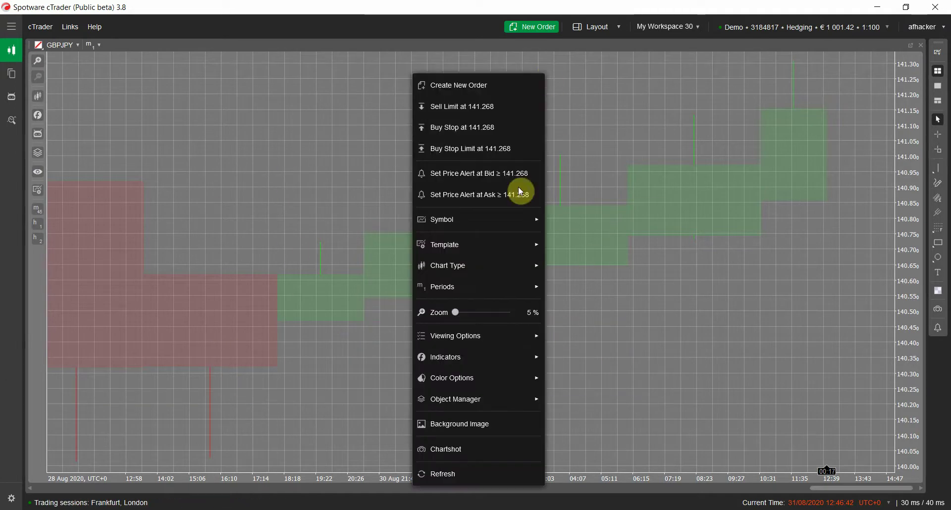
mouse_move(486, 400)
click(571, 420)
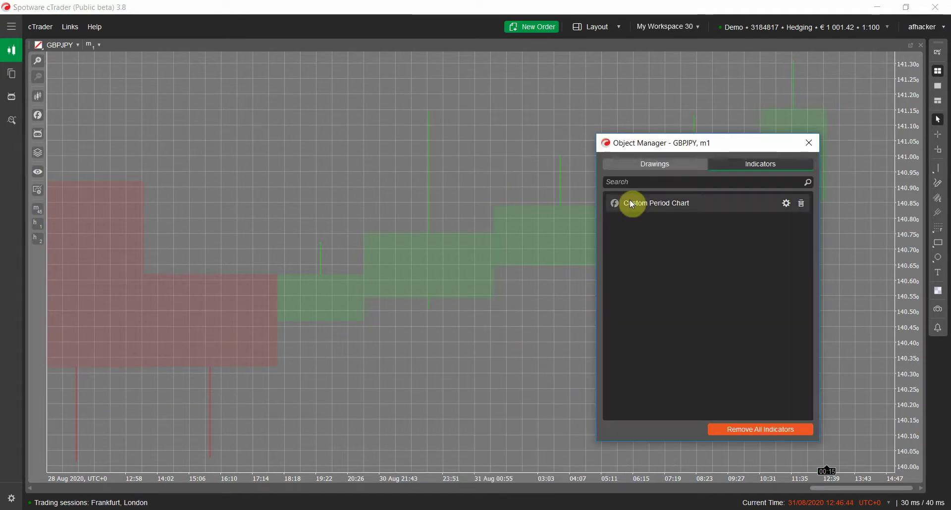
double_click(630, 202)
drag(659, 174, 653, 234)
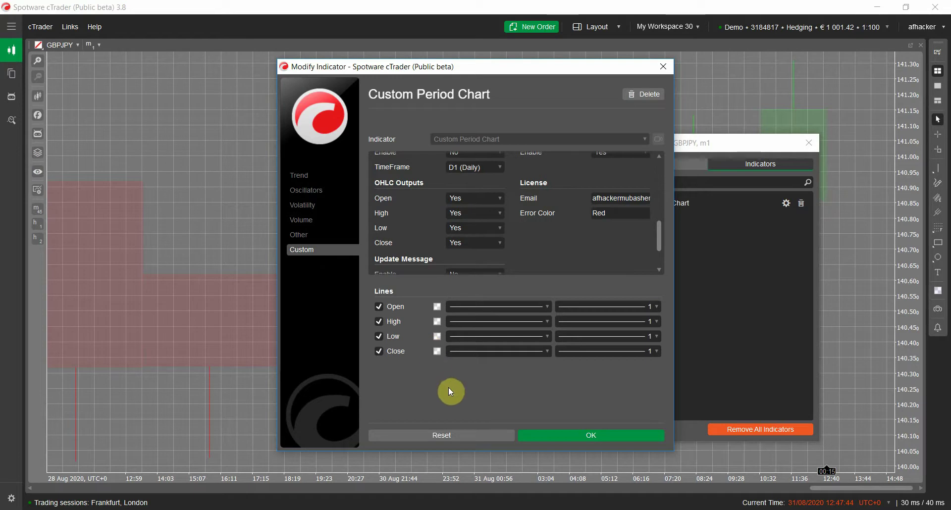
click(437, 307)
click(482, 409)
click(590, 435)
- Pick Simple Moving Average from the indicator list by searching 'simple mo'
click(809, 142)
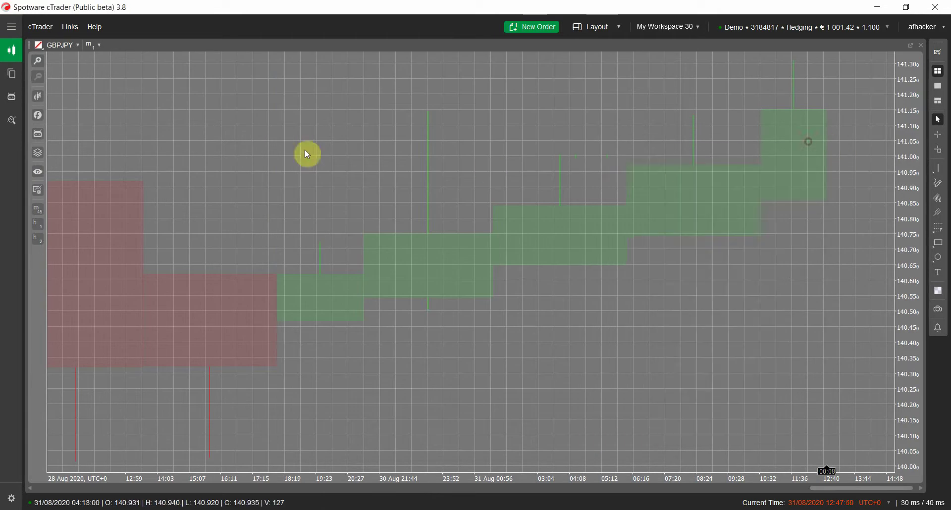
click(38, 115)
text(simple mo)
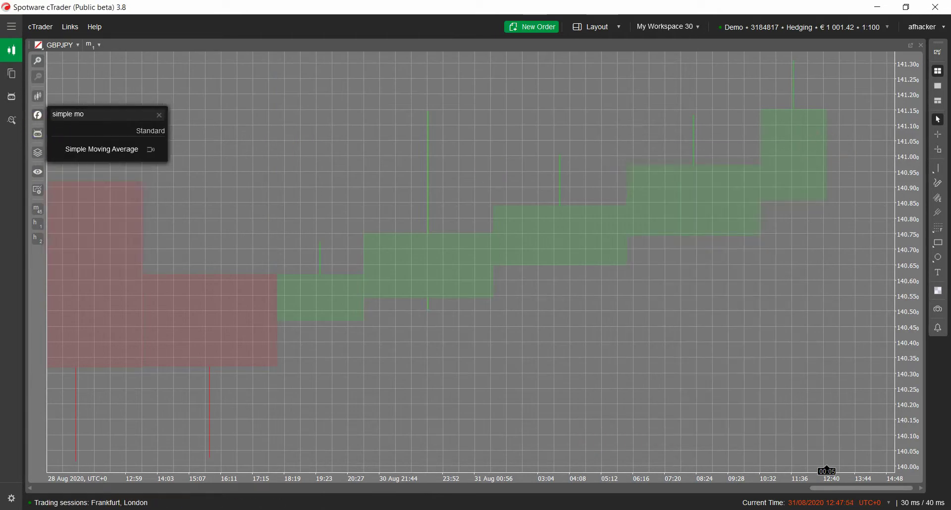
click(98, 155)
- Set the average's source to Custom Period Chart Close and colour dark purple, then add it
click(489, 163)
click(385, 157)
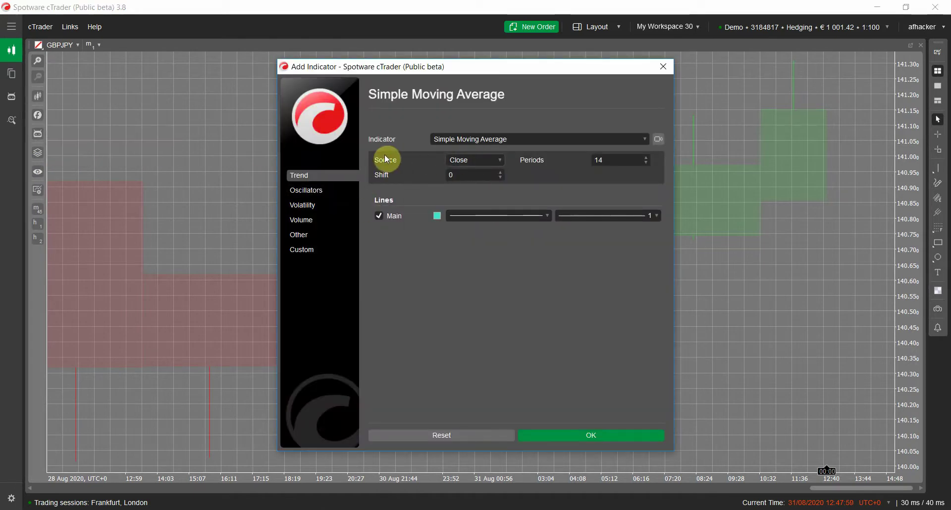
click(488, 166)
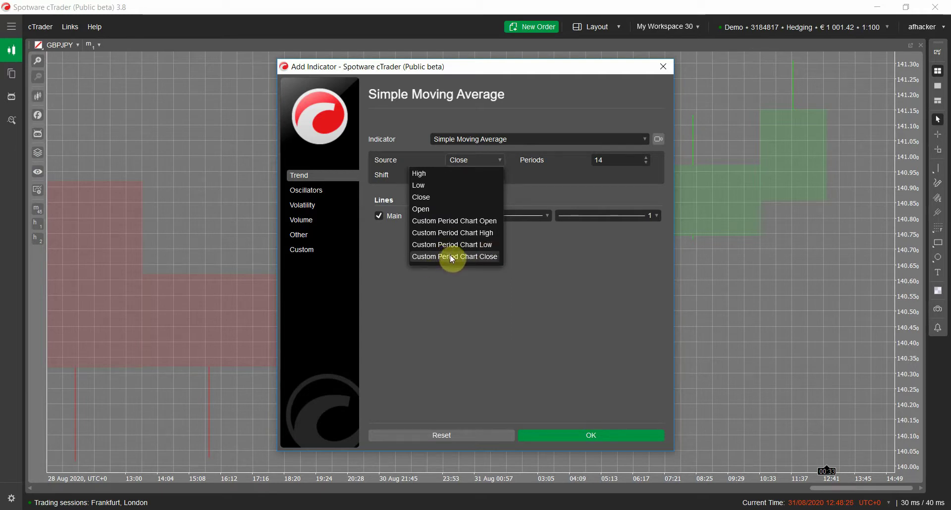
click(455, 257)
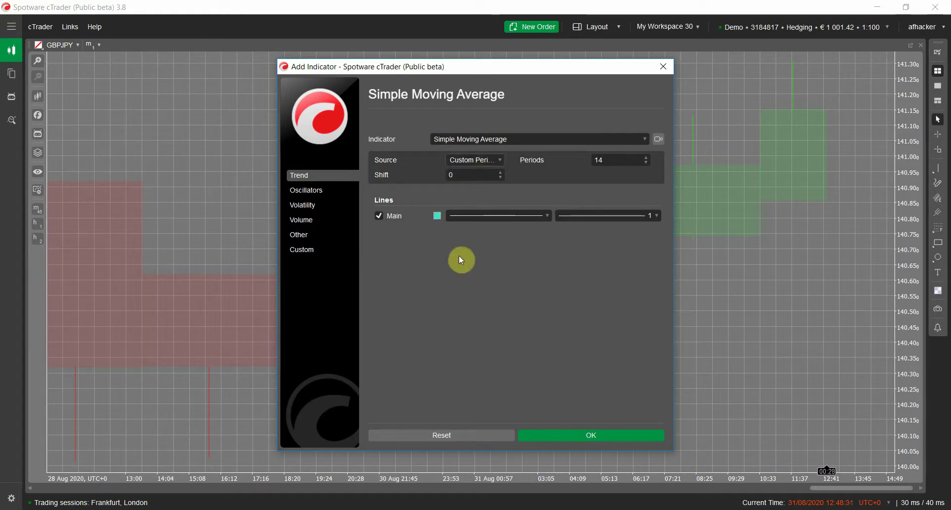
click(437, 216)
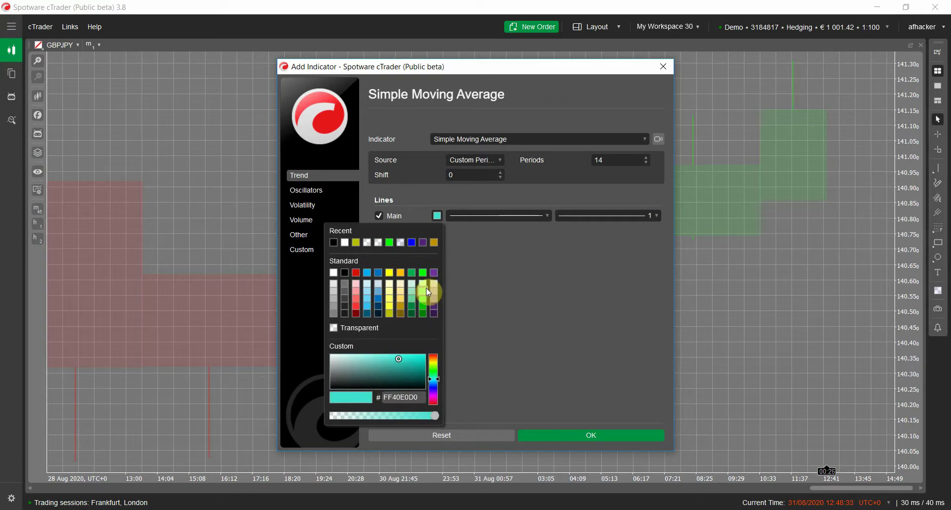
click(433, 315)
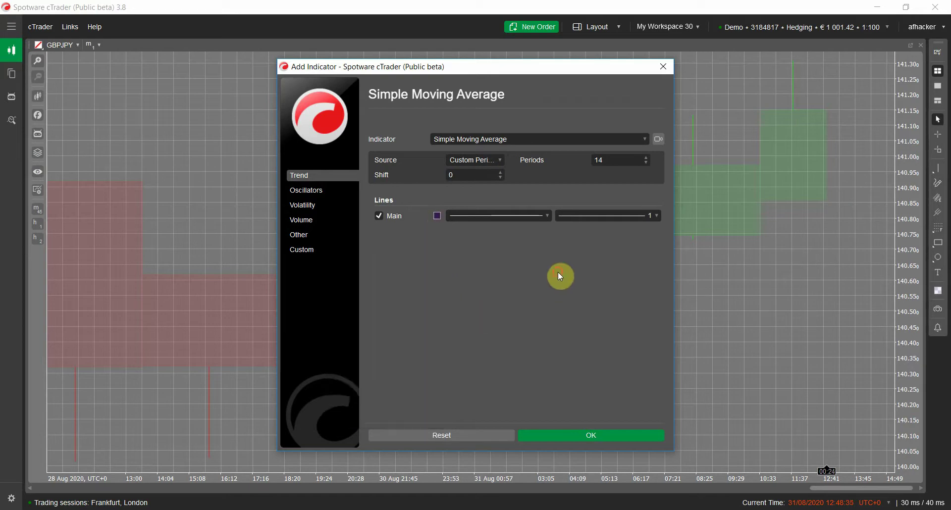
click(583, 433)
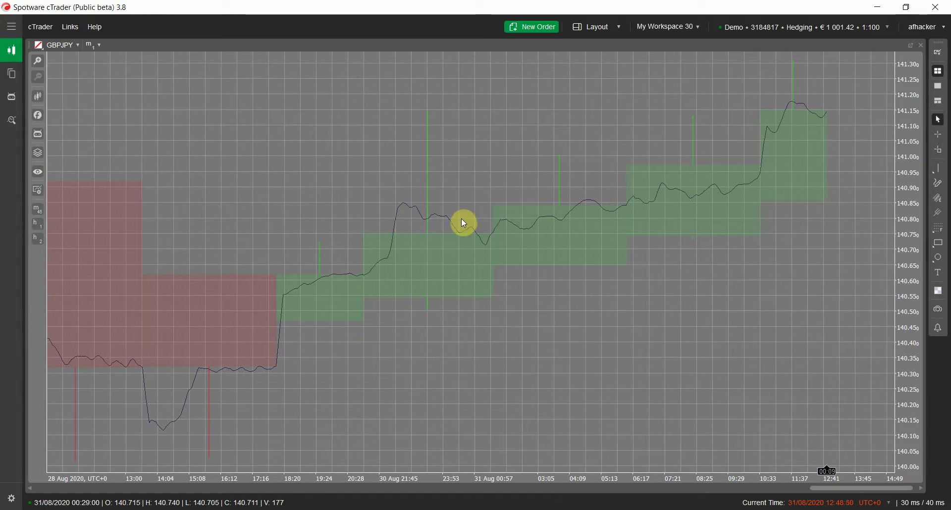
- Preview the Average Bar Range indicator from the categories and cancel without adding
click(37, 115)
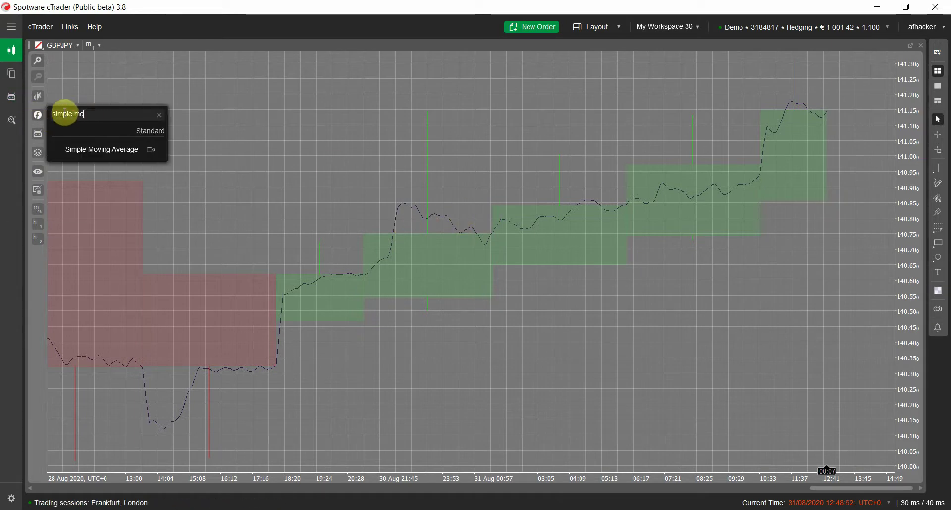
click(39, 103)
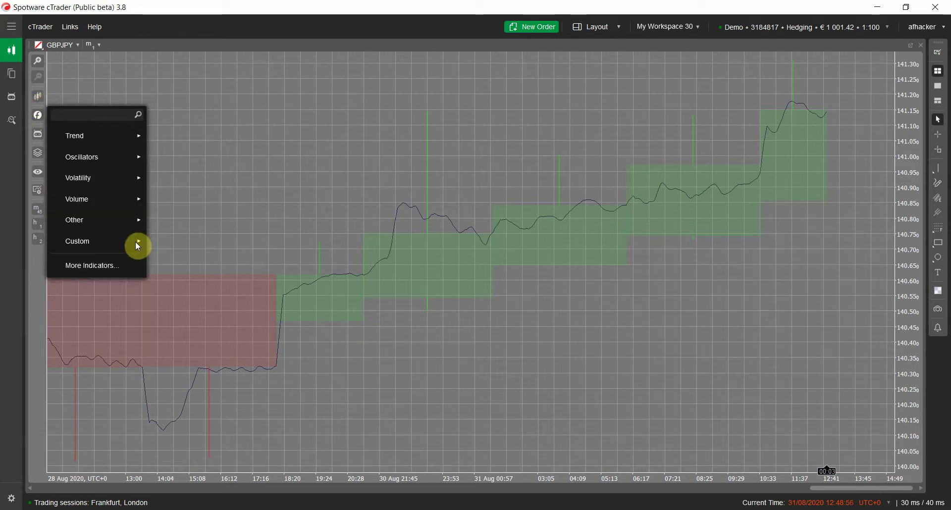
mouse_move(135, 243)
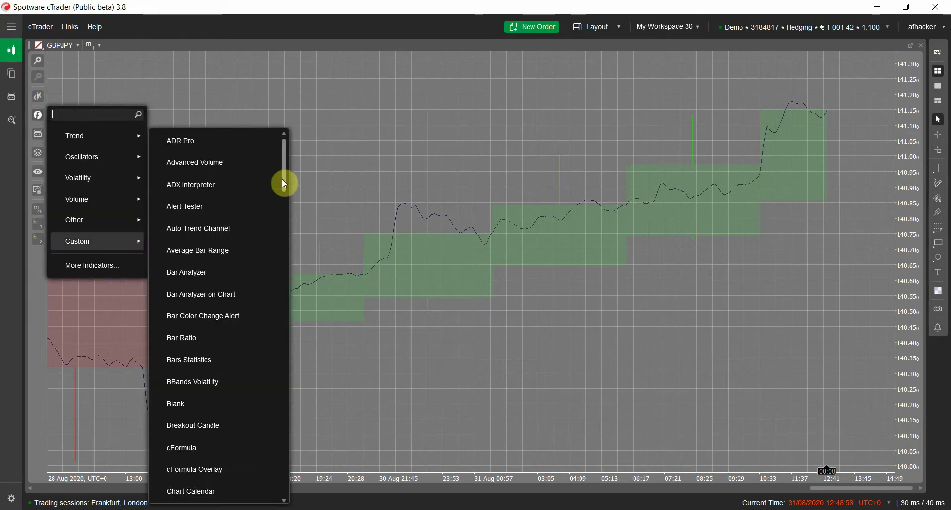
drag(285, 183, 286, 187)
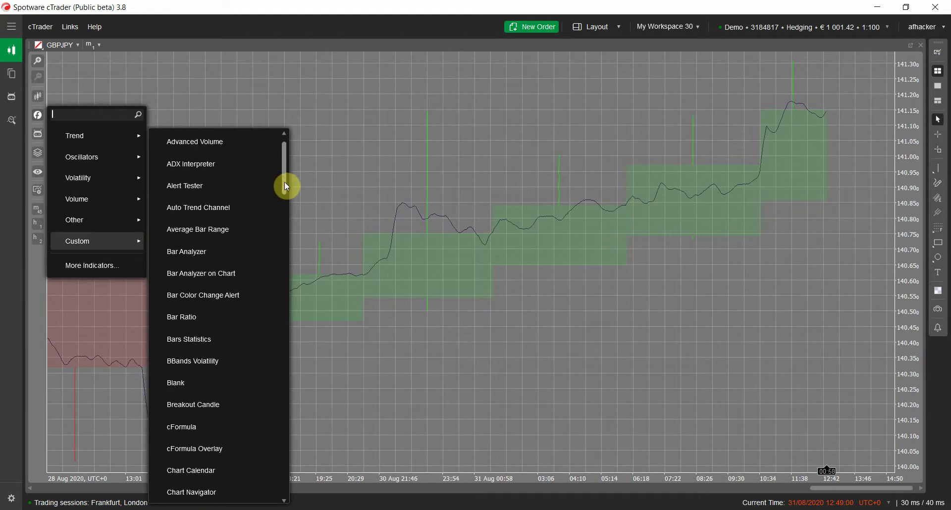
click(248, 229)
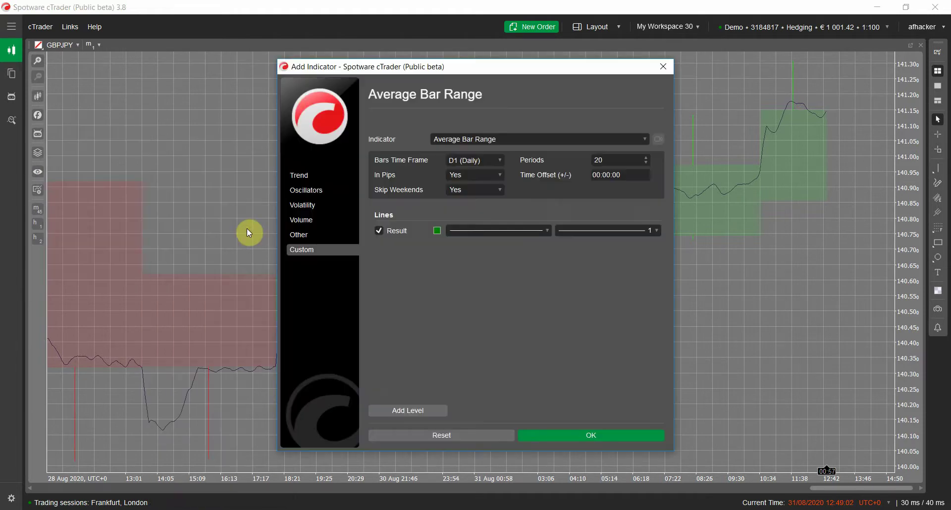
click(665, 70)
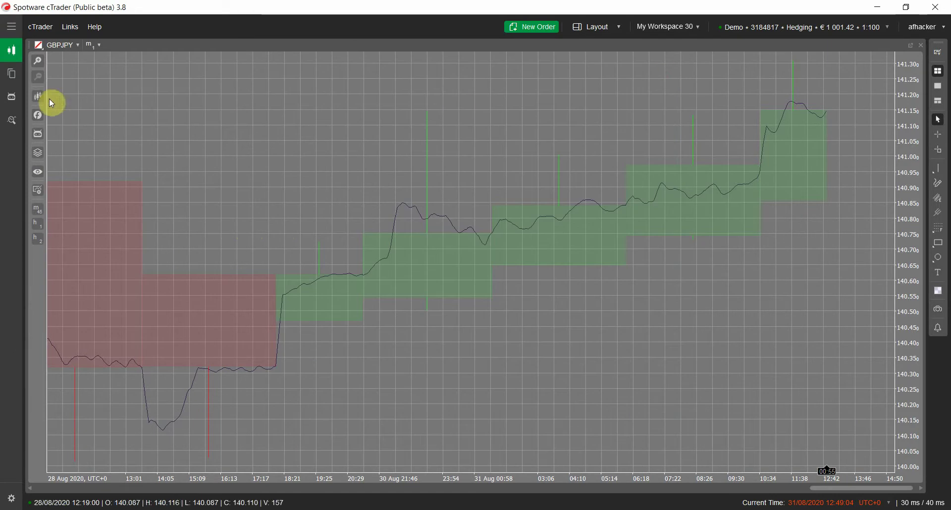
- Browse the indicator lists and preview Vortex, cancelling without adding it
click(37, 115)
mouse_move(101, 241)
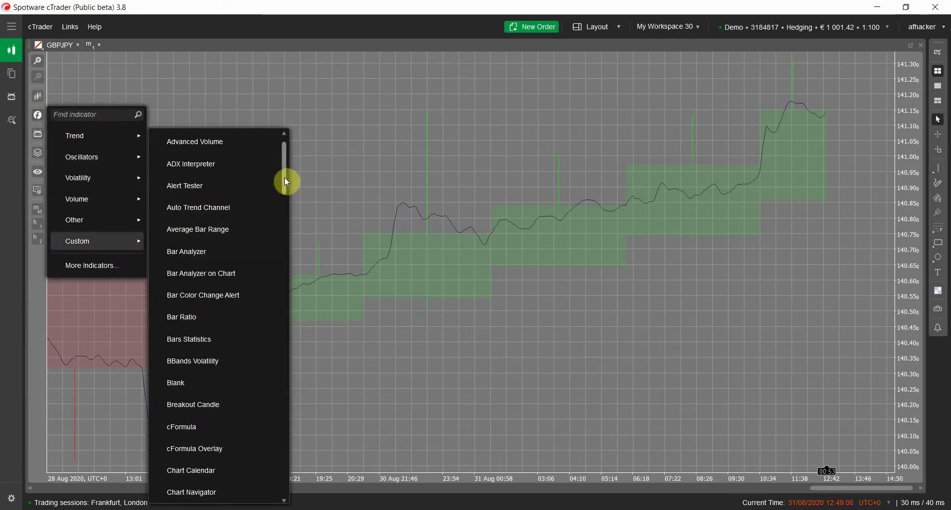
drag(285, 183, 296, 474)
click(296, 474)
click(38, 115)
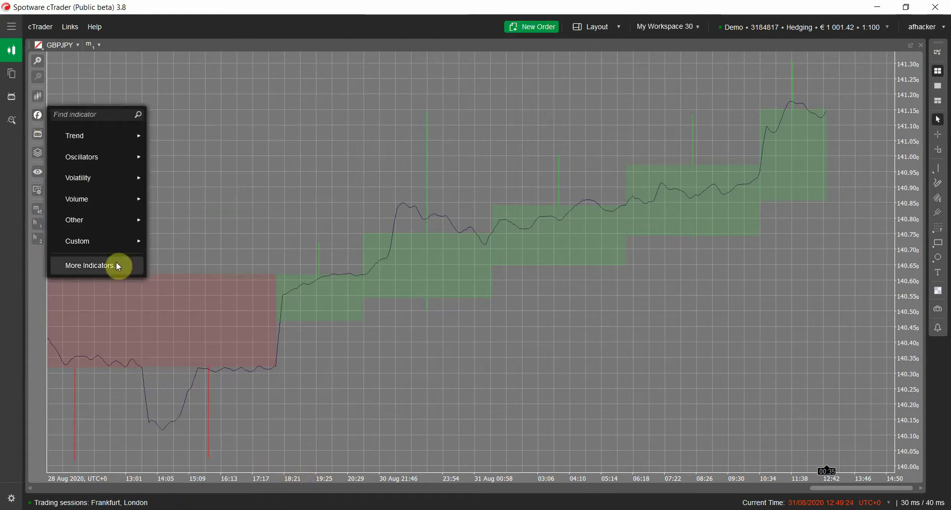
mouse_move(99, 241)
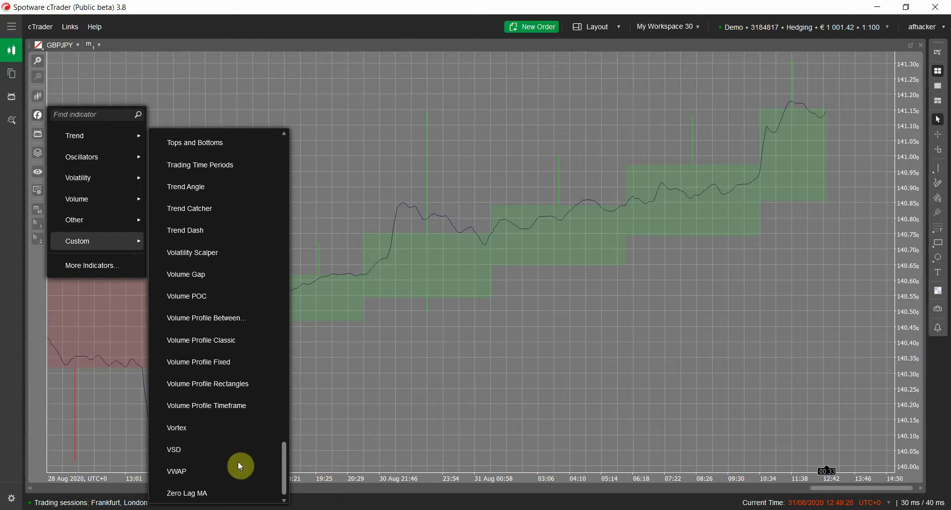
click(220, 435)
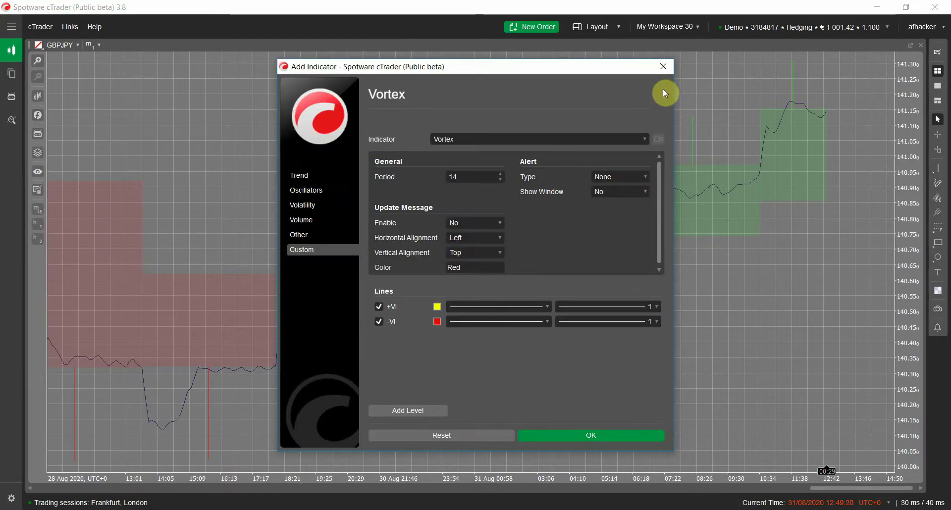
click(664, 67)
- Preview the VSD custom indicator and cancel without adding it
click(34, 118)
click(111, 242)
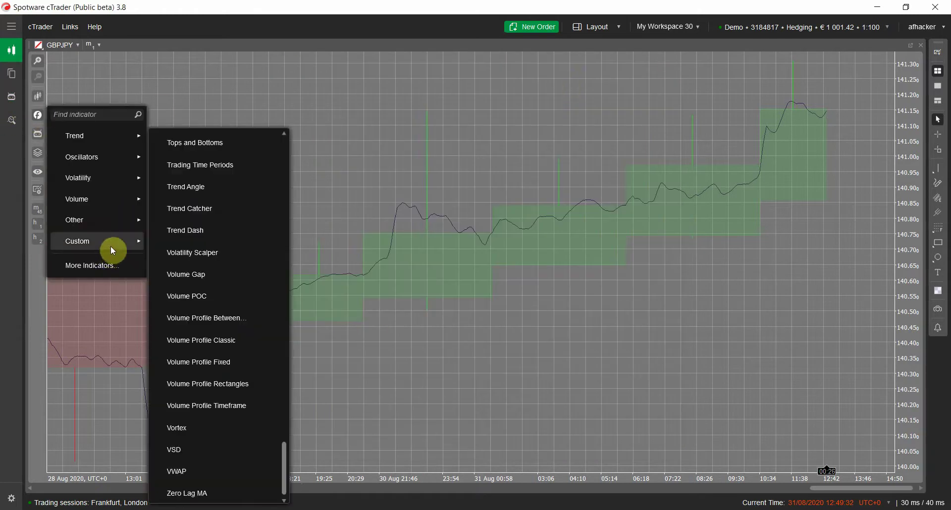
click(238, 453)
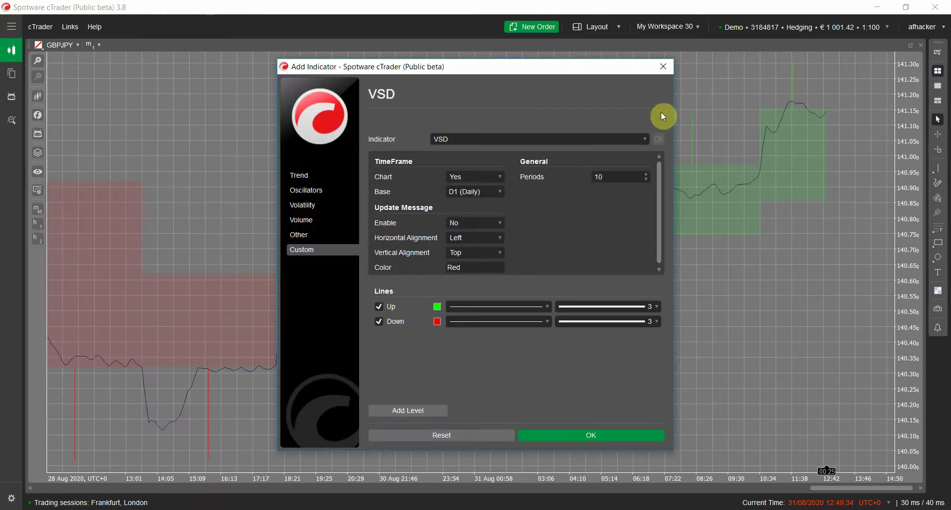
click(667, 69)
- Scroll the Custom indicators list up to Hull Moving Average
click(38, 116)
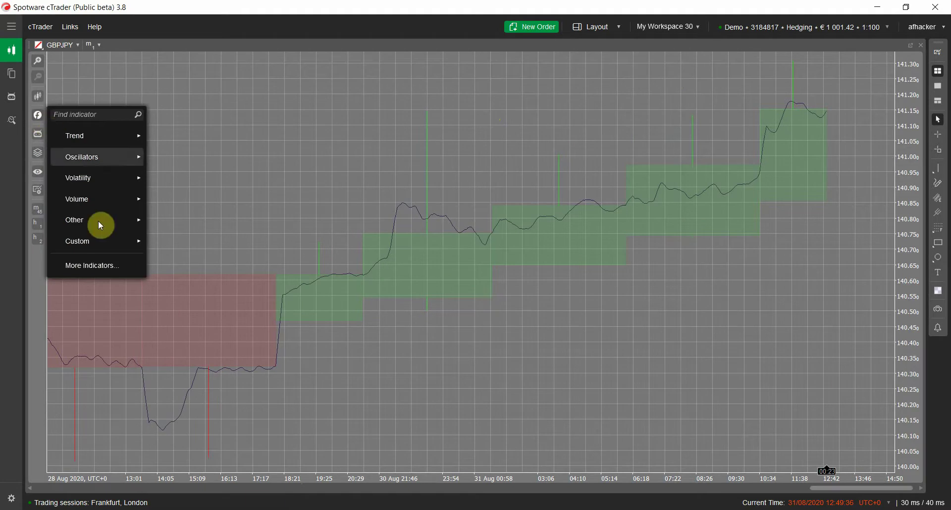
click(123, 241)
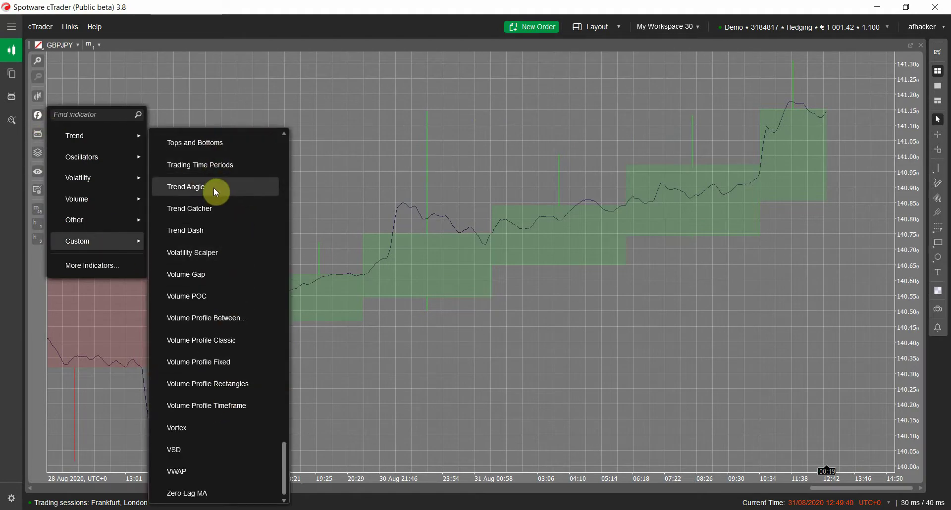
scroll(217, 188, up, 1)
scroll(218, 193, up, 10)
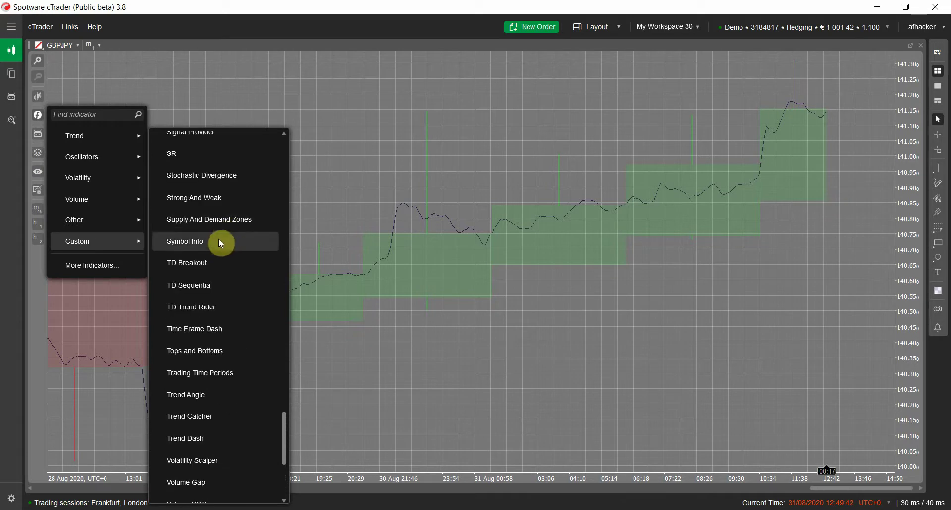
scroll(226, 246, up, 15)
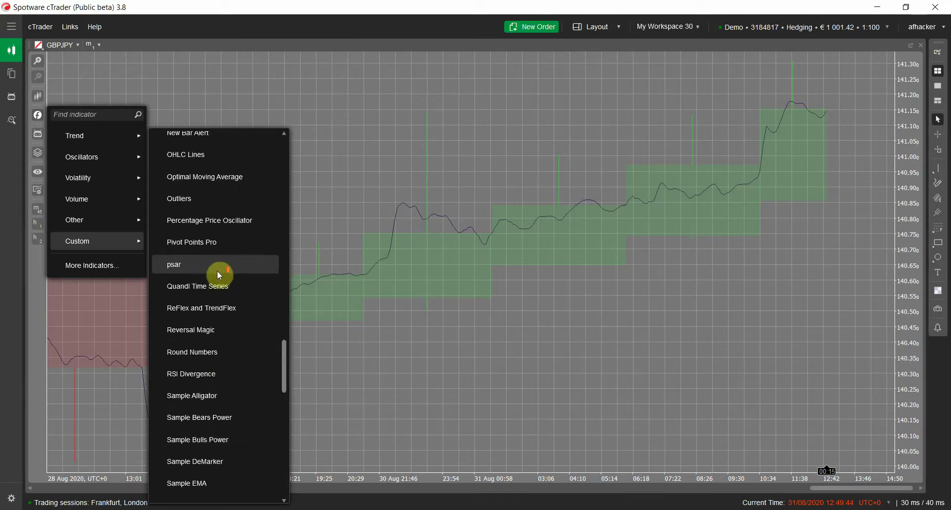
scroll(213, 275, up, 15)
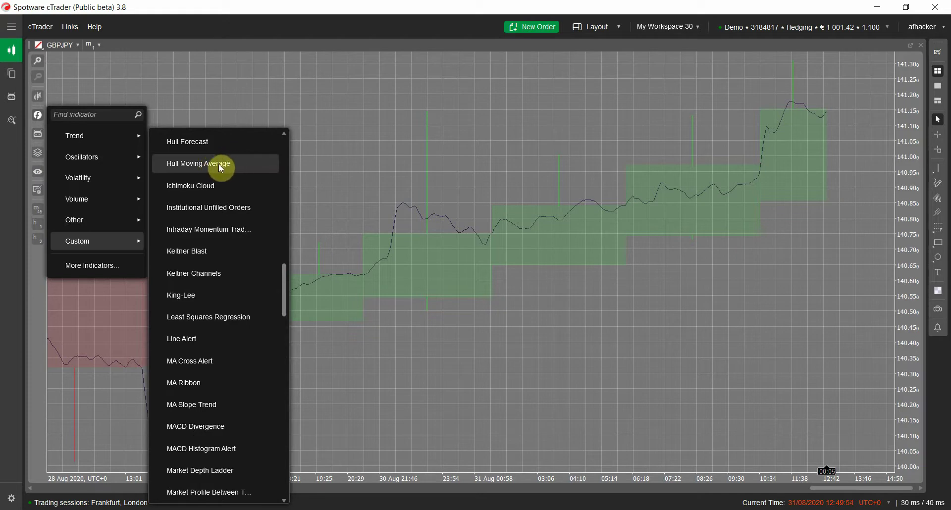
- Add a 20-period Hull Moving Average sourced from Custom Period Chart Close
click(222, 164)
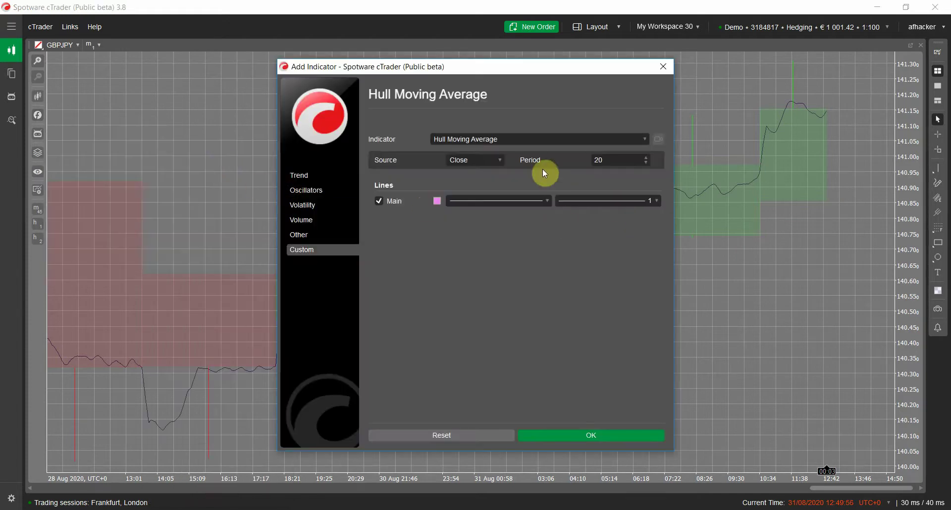
click(490, 160)
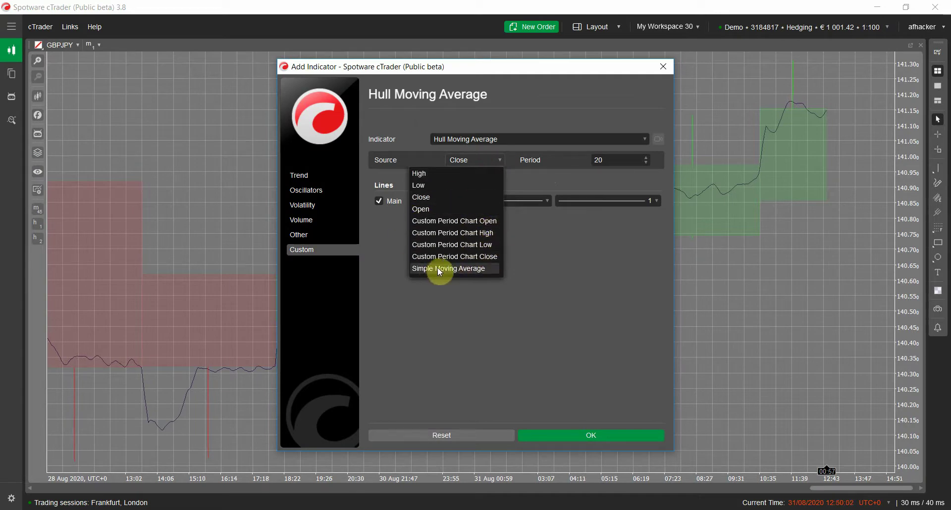
click(480, 257)
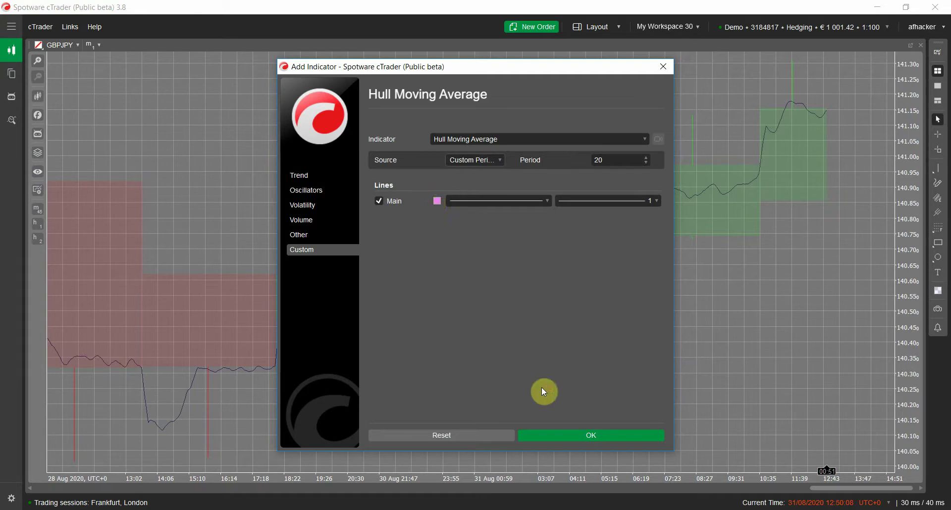
click(561, 436)
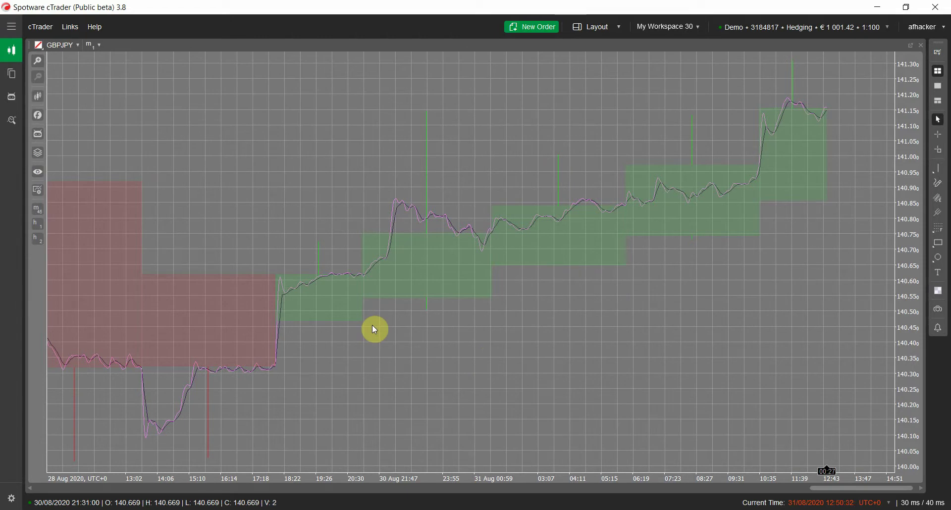
- Remove all indicators from the GBPJPY chart via Object Manager, confirming with Yes
click(367, 300)
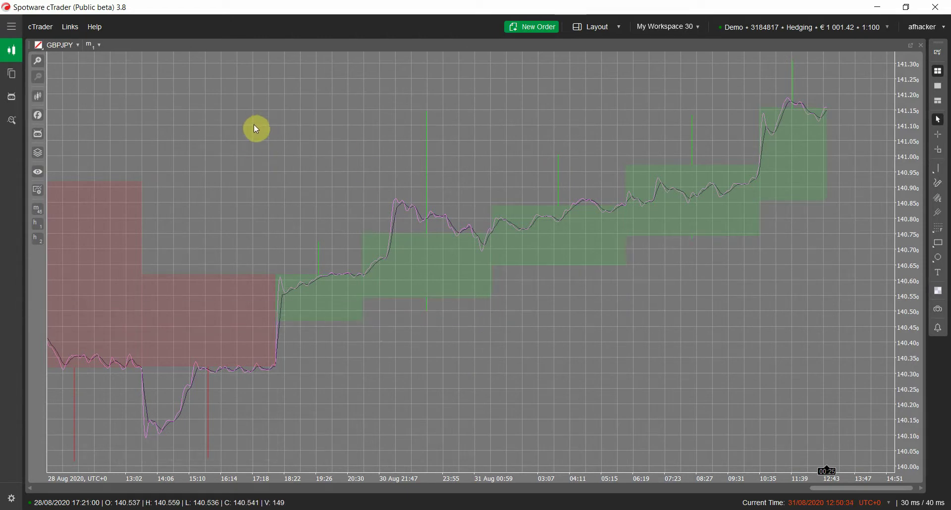
right_click(271, 162)
mouse_move(230, 418)
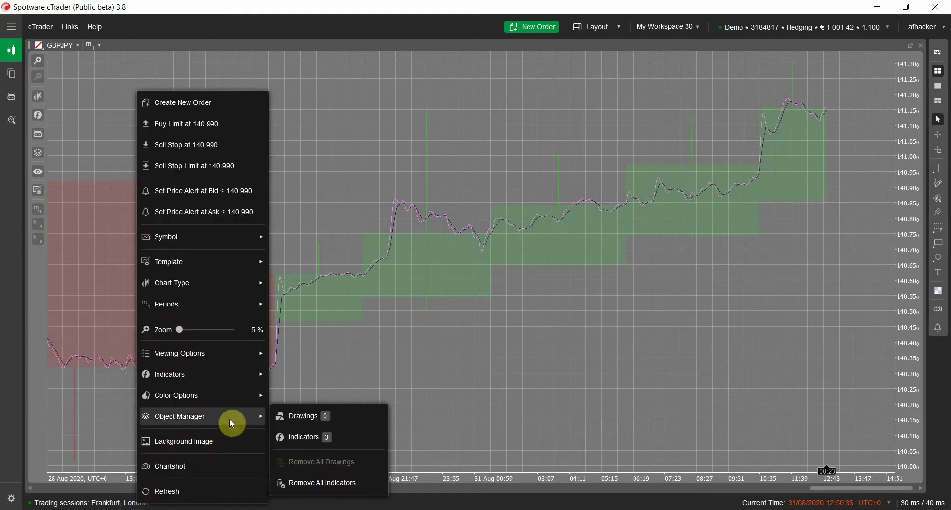
click(319, 483)
click(337, 483)
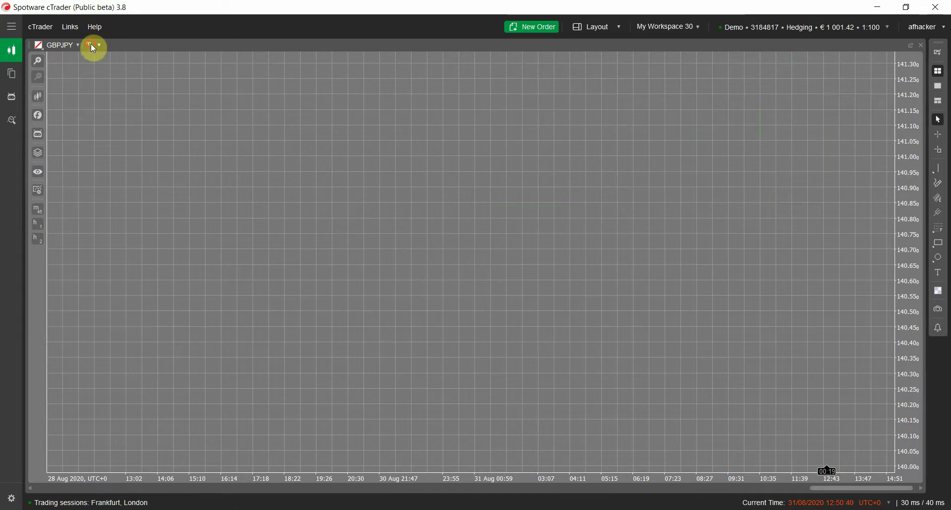
- Switch the chart timeframe to 10 ticks
click(94, 44)
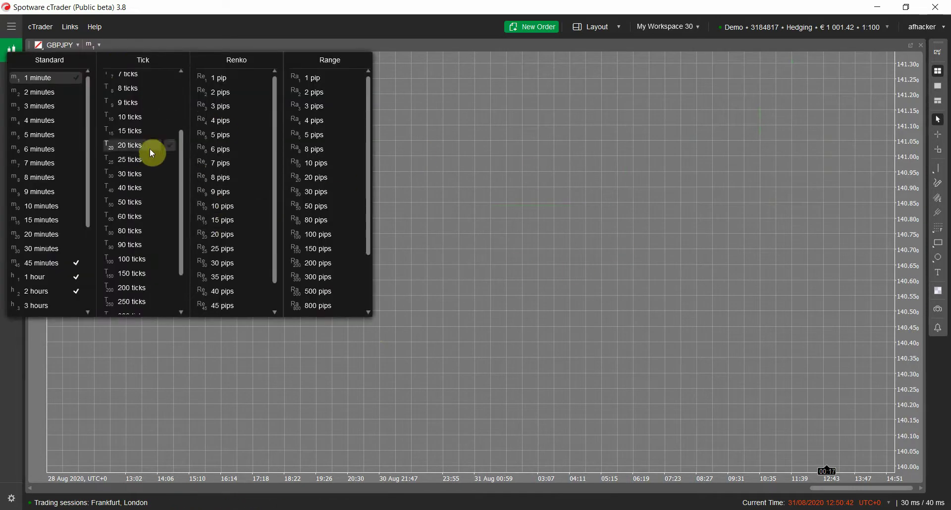
scroll(135, 267, up, 2)
click(143, 208)
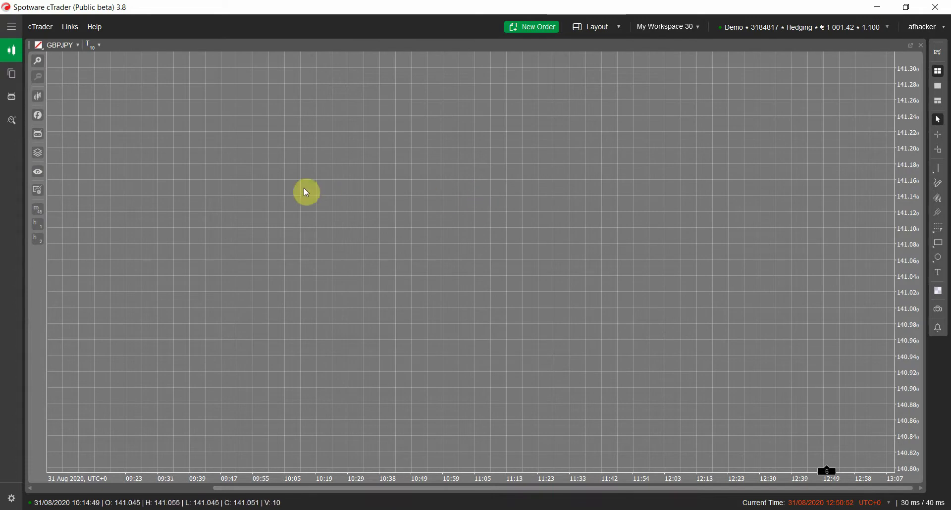
- Choose Custom Period Chart from the indicator list by searching 'c'
click(38, 115)
mouse_move(117, 247)
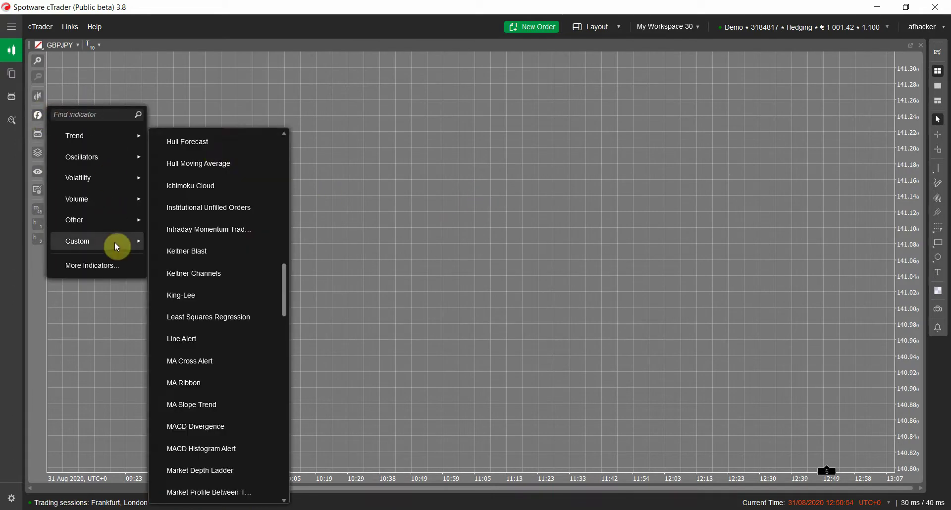
scroll(177, 222, up, 5)
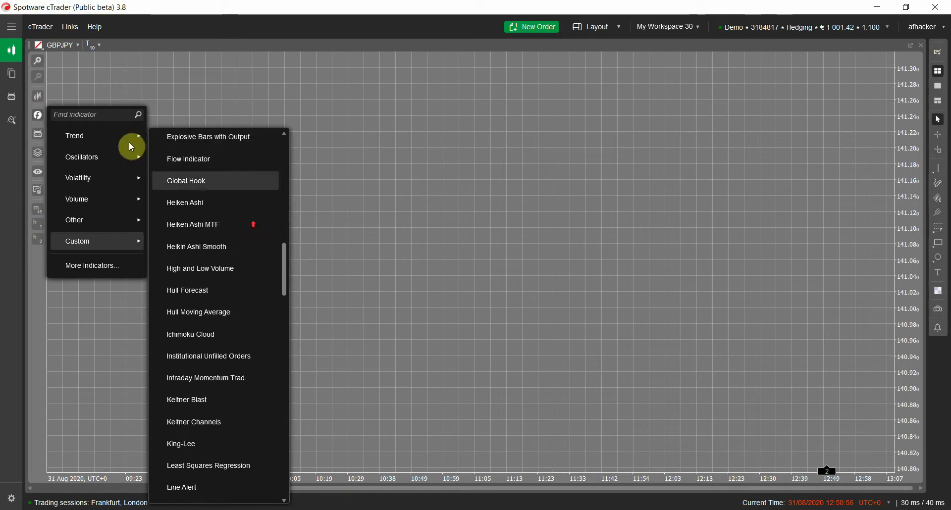
click(115, 115)
text(cus)
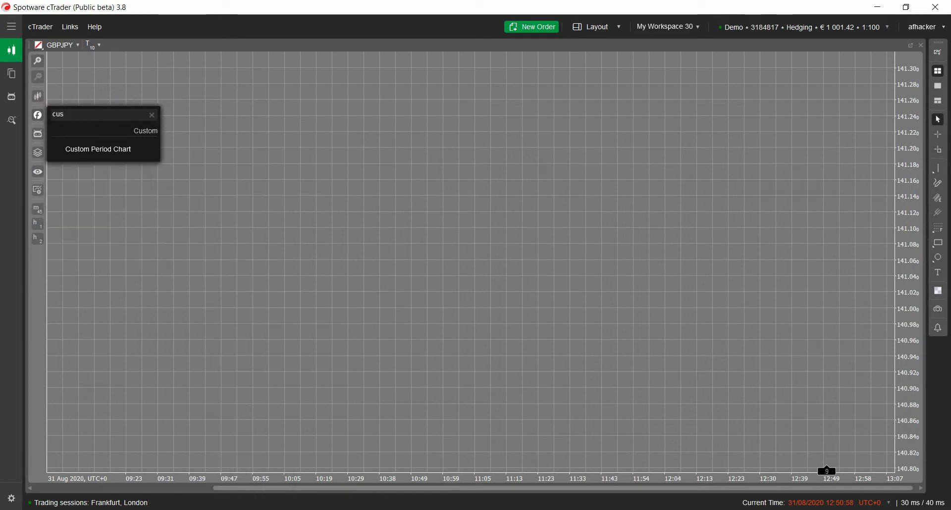
key(Return)
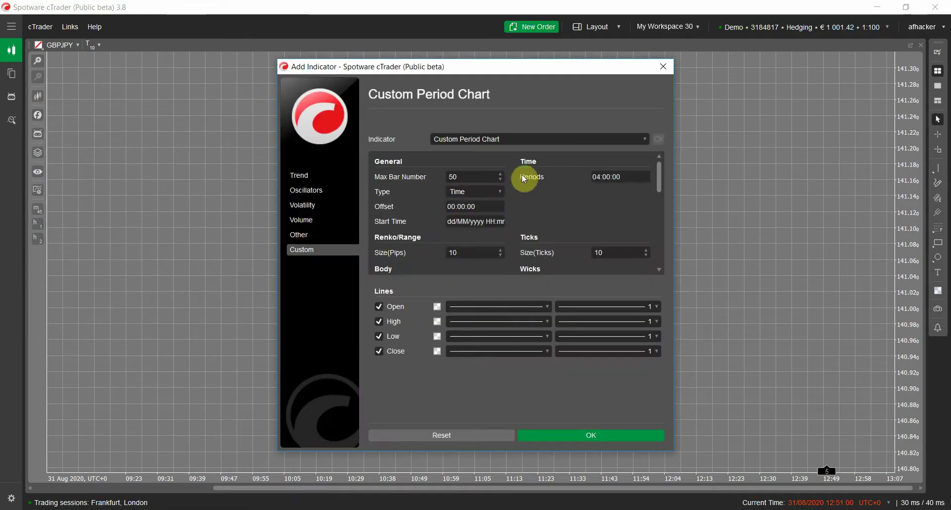
- Set its Type to Renko with Size(Pips) 2 and apply
click(476, 196)
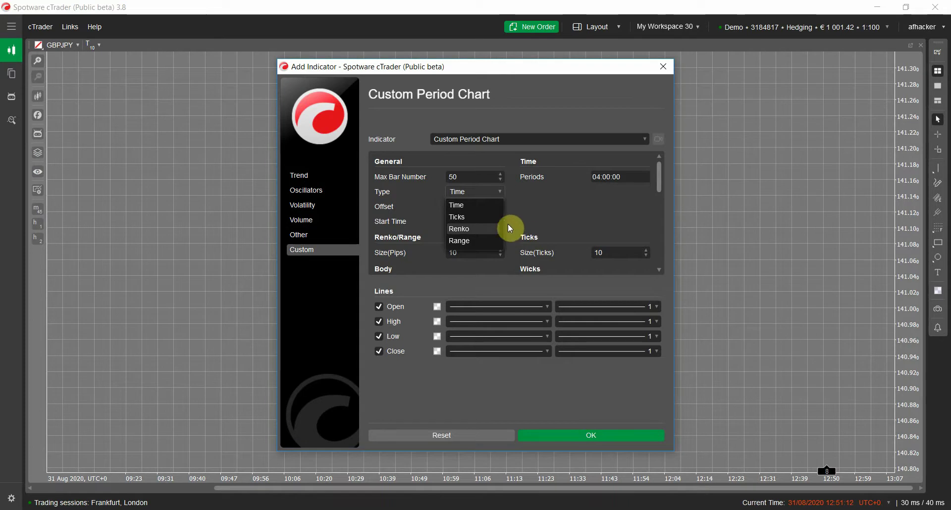
click(492, 230)
double_click(473, 253)
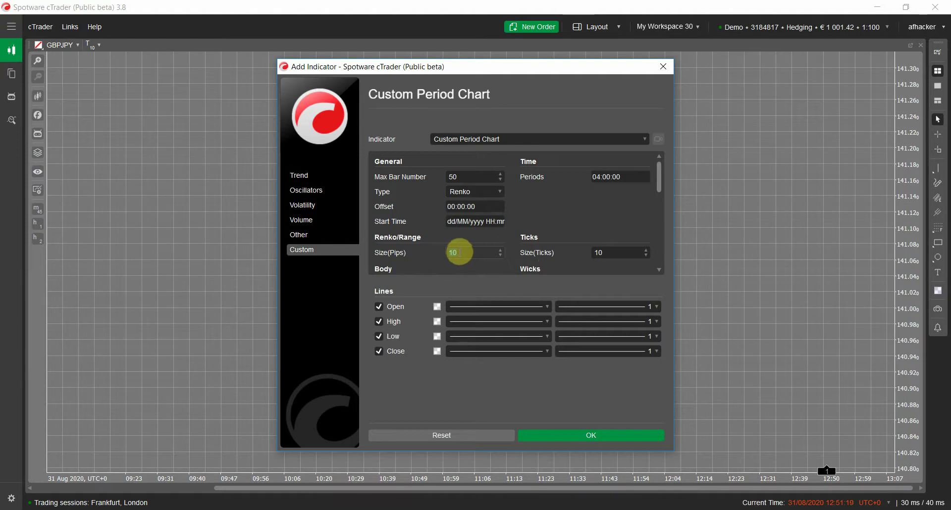
text(2)
drag(658, 172, 624, 265)
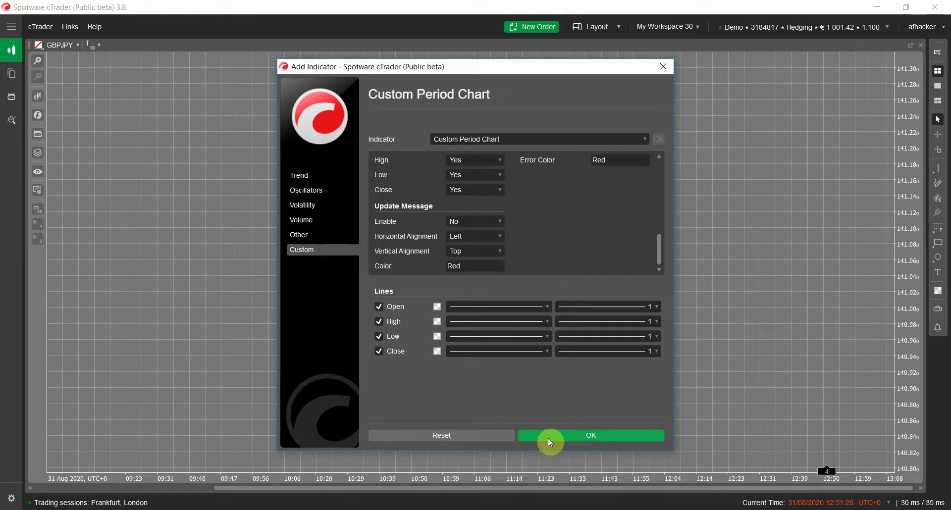
click(550, 441)
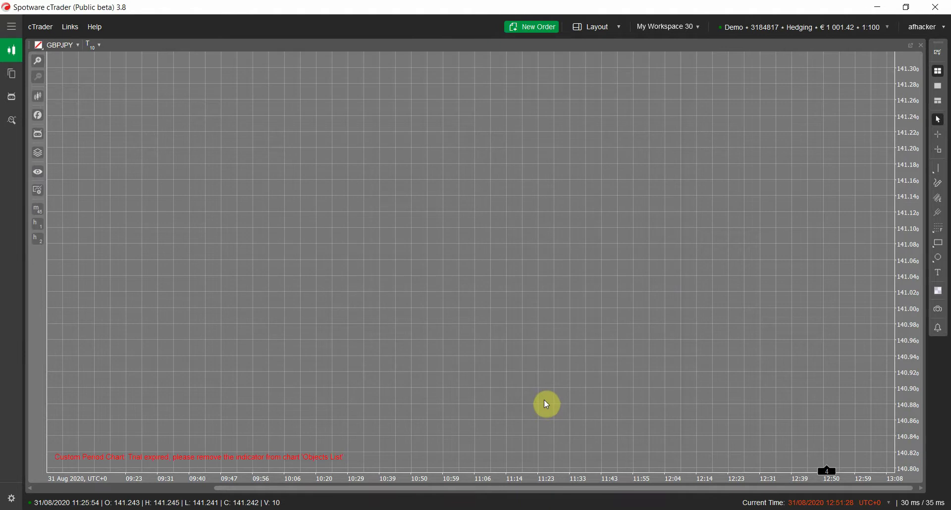
- Enter the licence e-mail address in the Custom Period Chart indicator settings and confirm
right_click(464, 200)
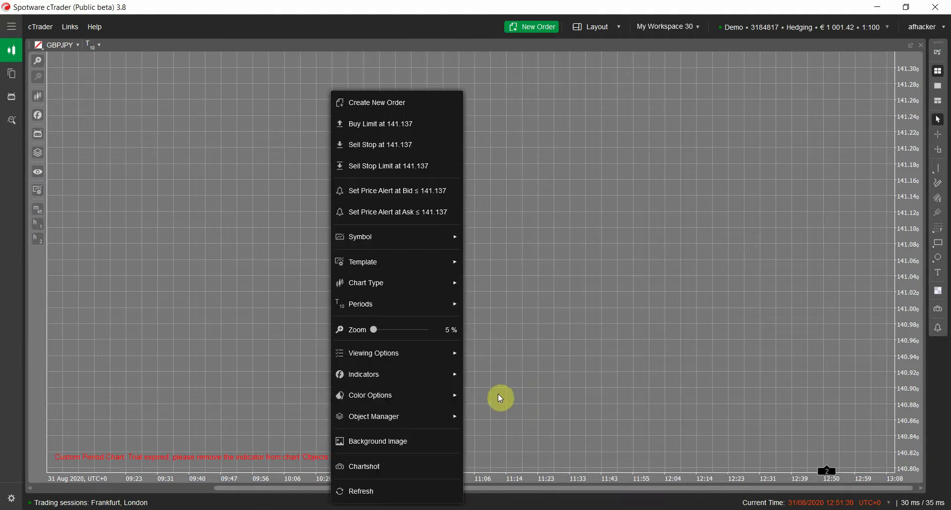
mouse_move(481, 419)
click(510, 436)
double_click(650, 211)
drag(658, 177, 657, 240)
click(623, 190)
click(630, 436)
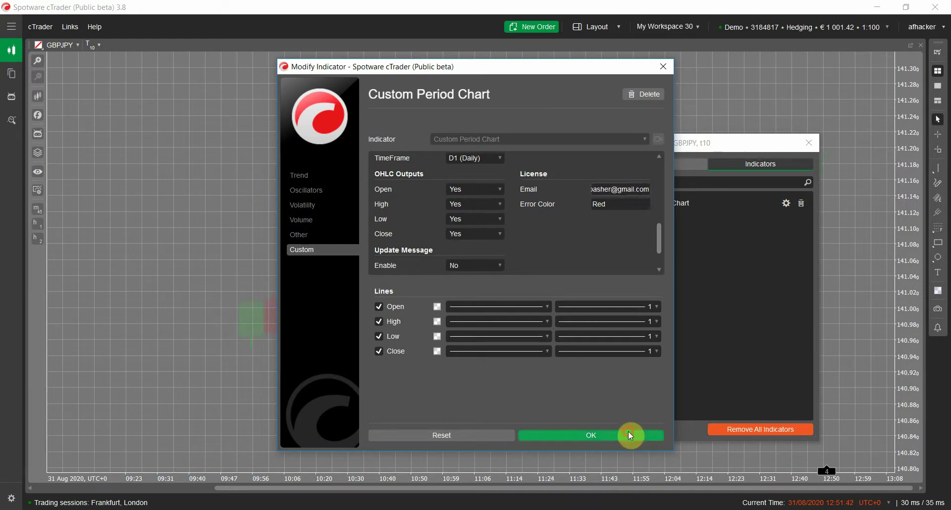
click(809, 143)
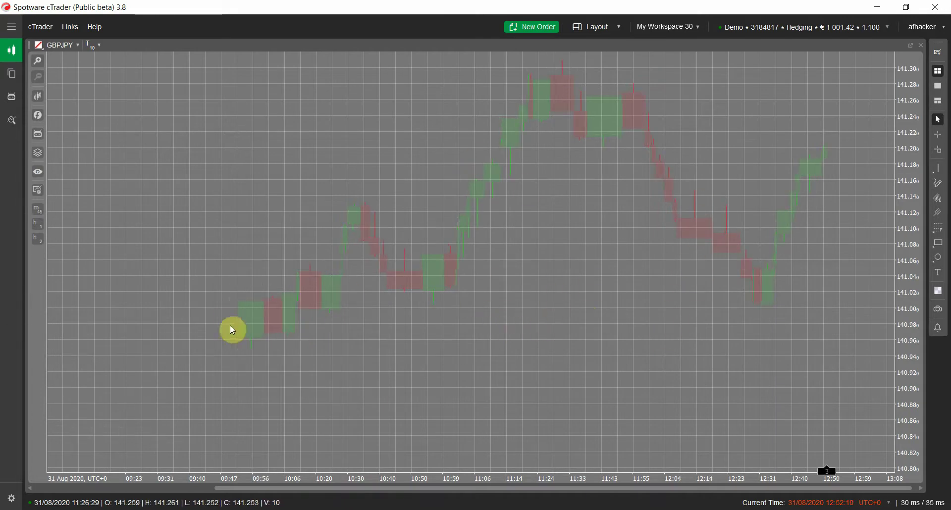
- Change the Custom Period Chart's Max Bar Number from 50 to 500 and apply it
right_click(602, 269)
mouse_move(585, 333)
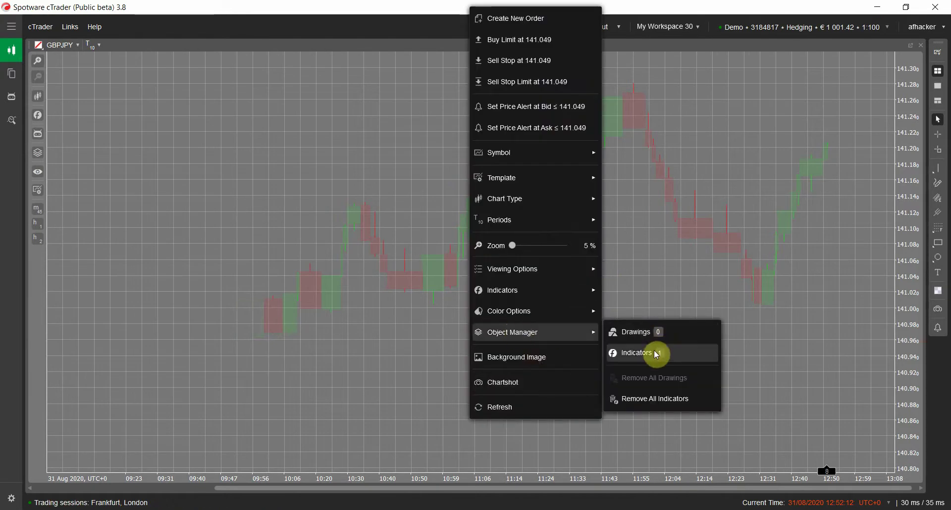
click(656, 355)
double_click(682, 204)
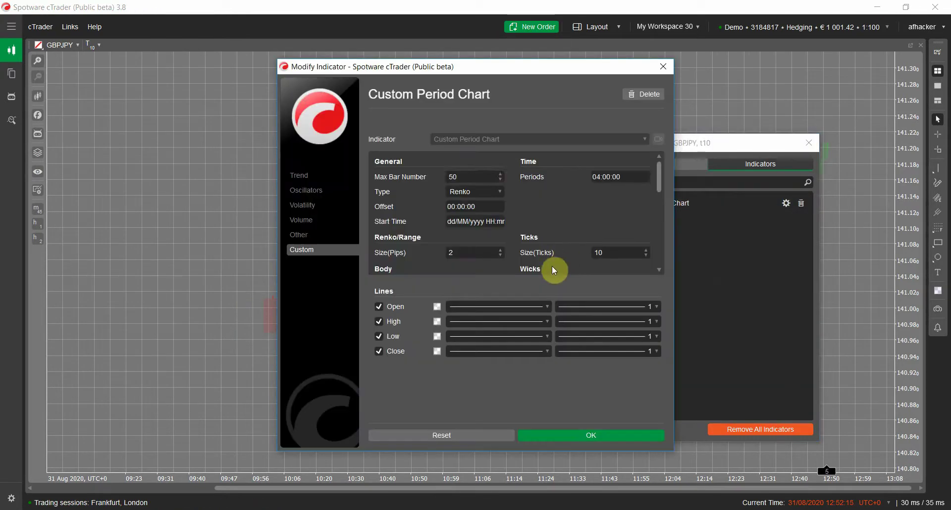
double_click(473, 181)
text(500)
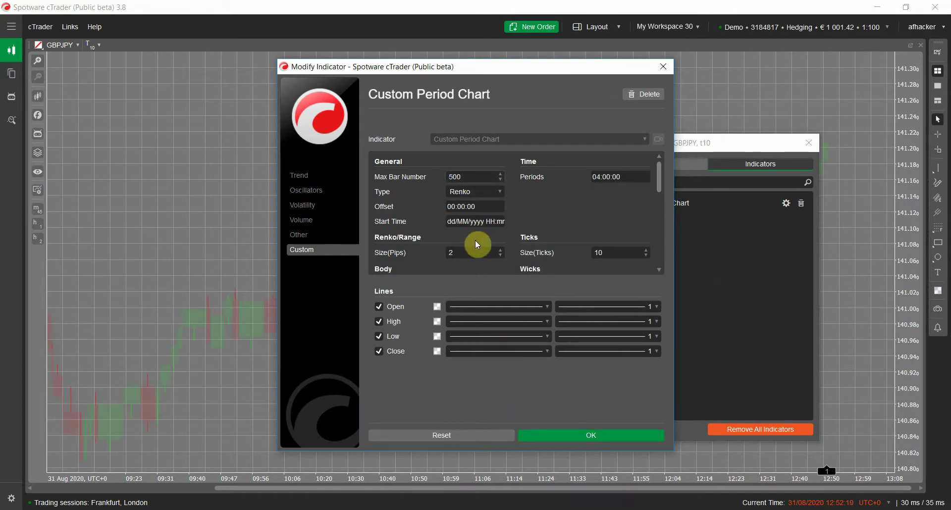
drag(472, 247, 411, 249)
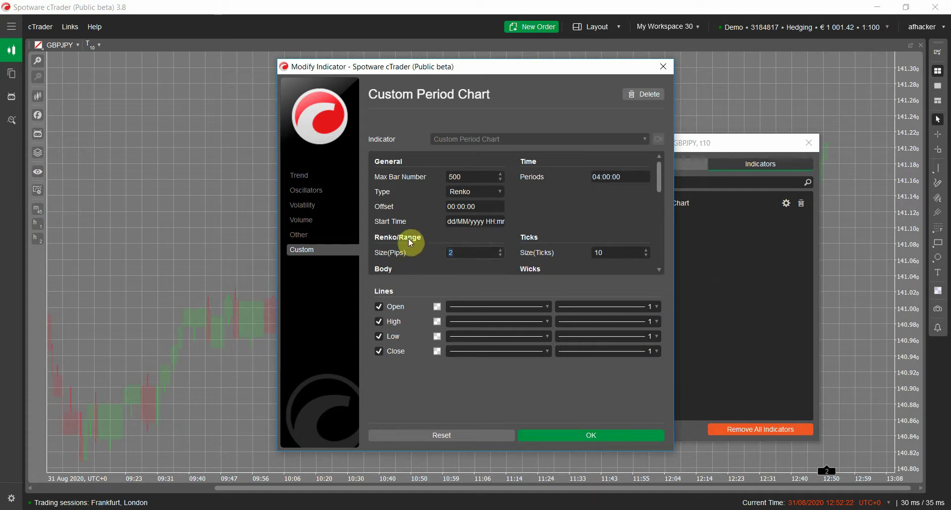
click(550, 436)
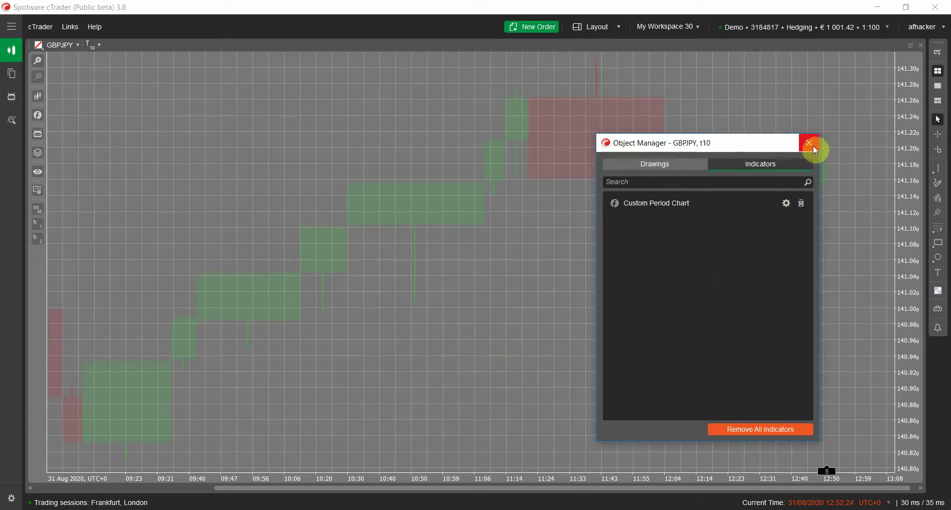
click(814, 148)
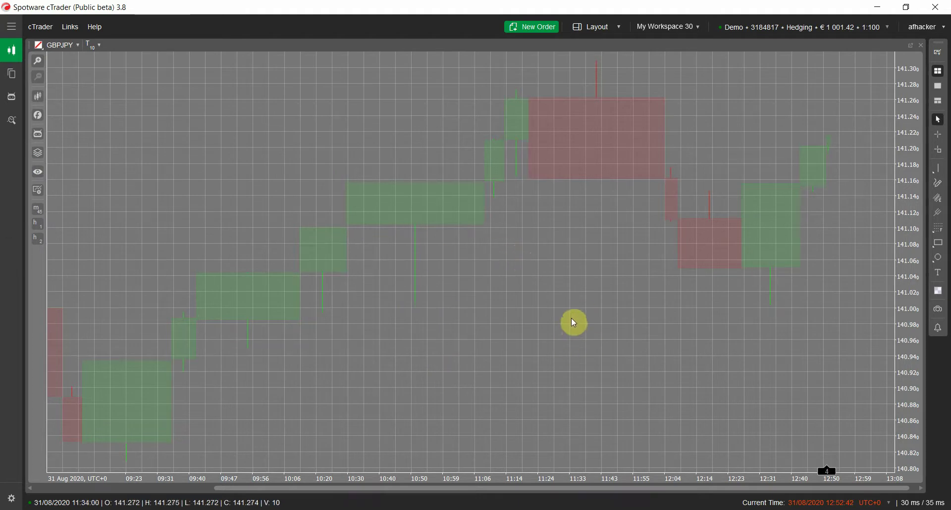
- Drag and scroll the GBPJPY chart back to the 04:36–08:26 bars of 31 Aug
drag(334, 284, 594, 311)
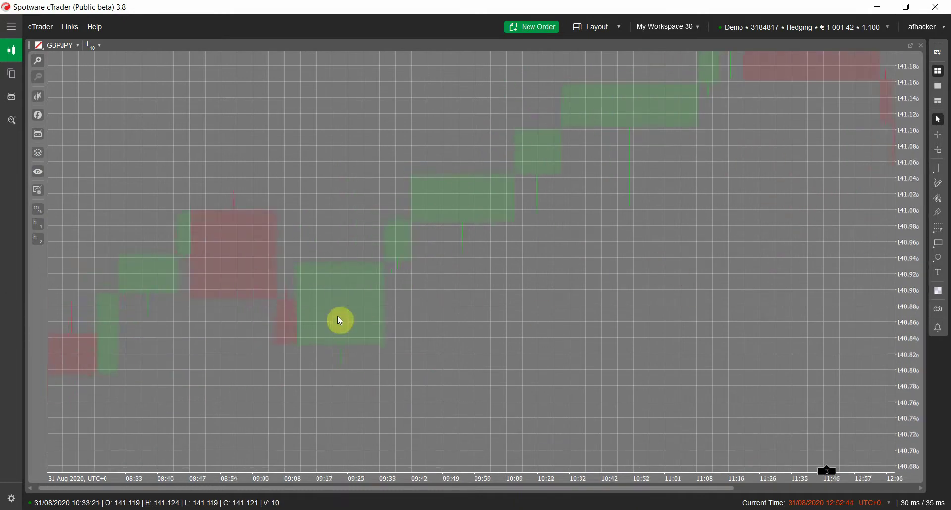
drag(297, 166, 573, 136)
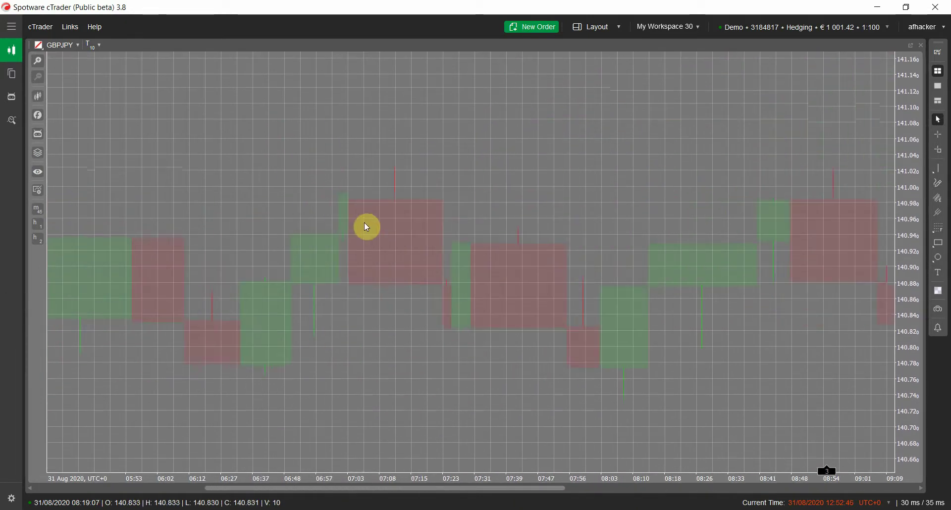
drag(382, 387, 331, 430)
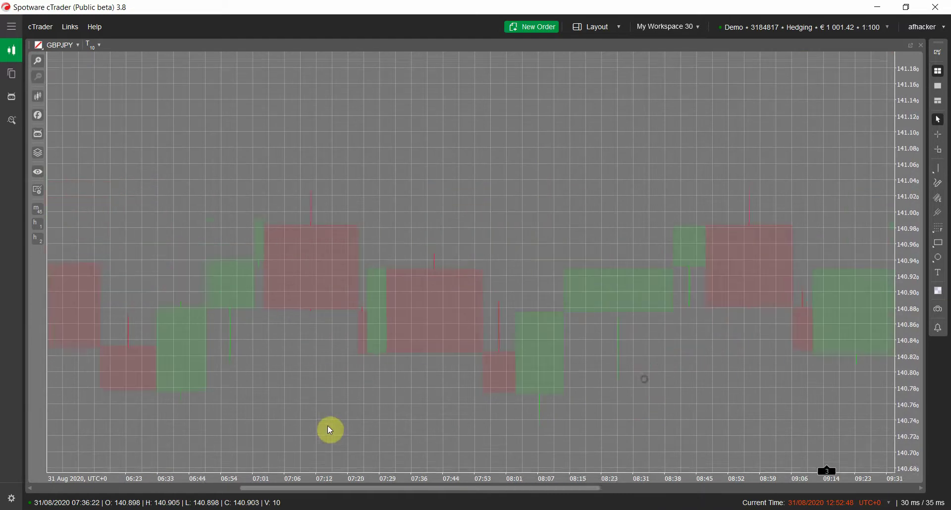
drag(646, 374, 385, 433)
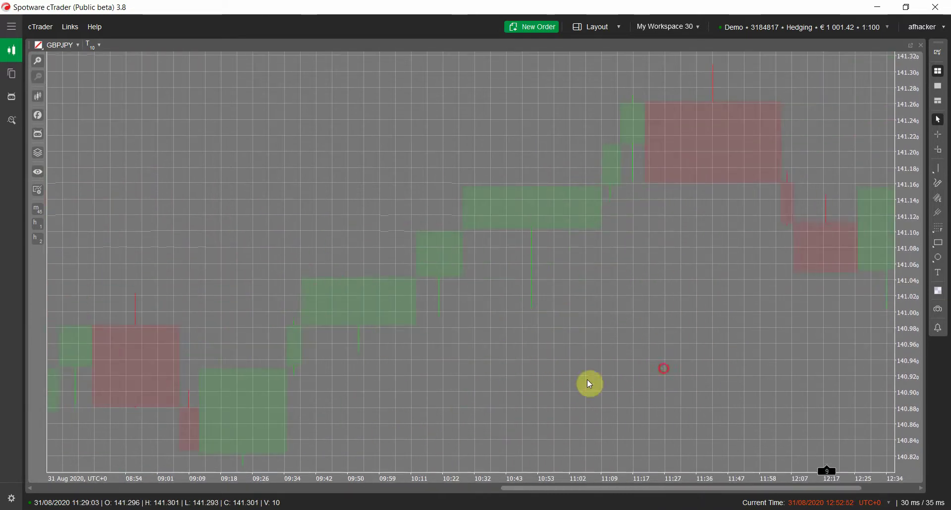
drag(652, 382, 530, 342)
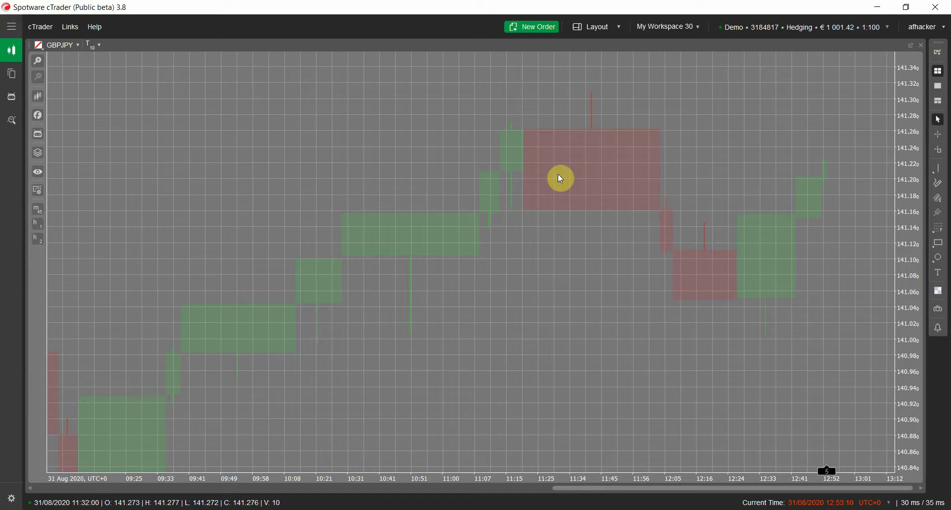
scroll(539, 392, left, 10)
scroll(494, 395, left, 6)
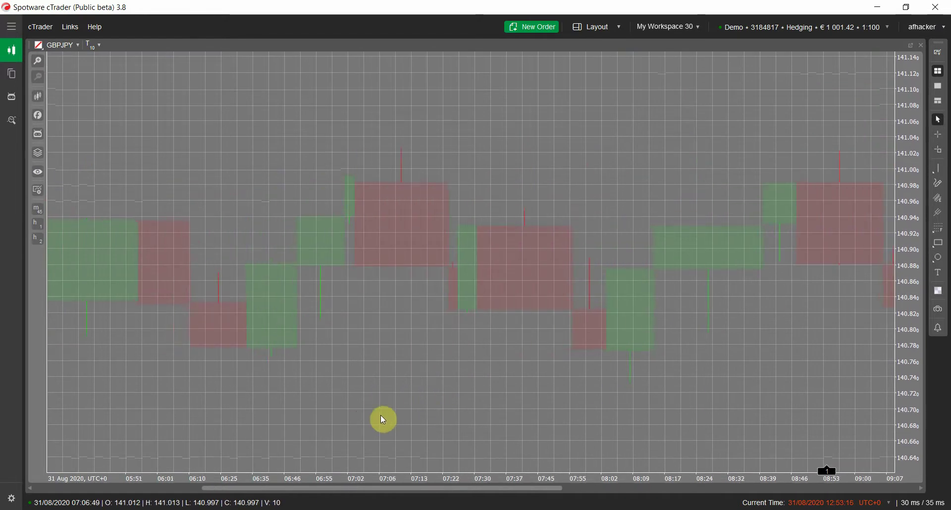
scroll(412, 411, left, 4)
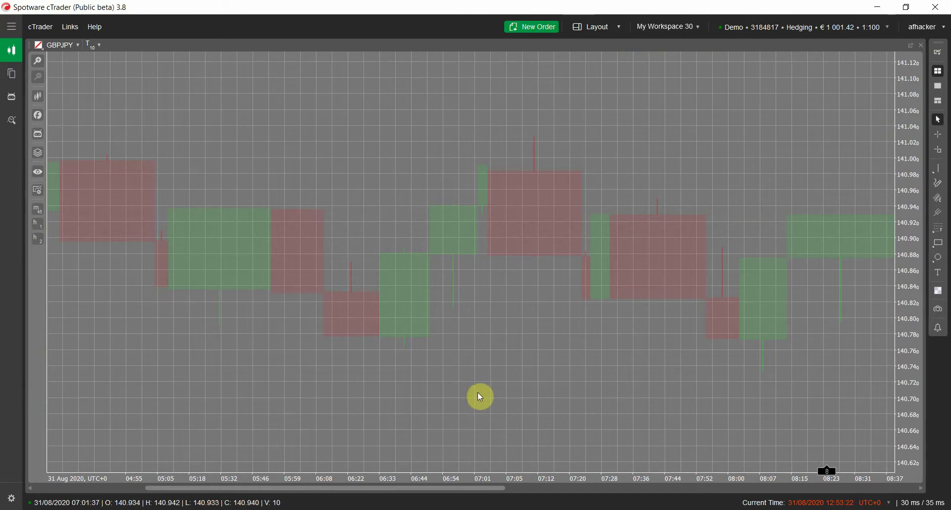
scroll(466, 396, left, 1)
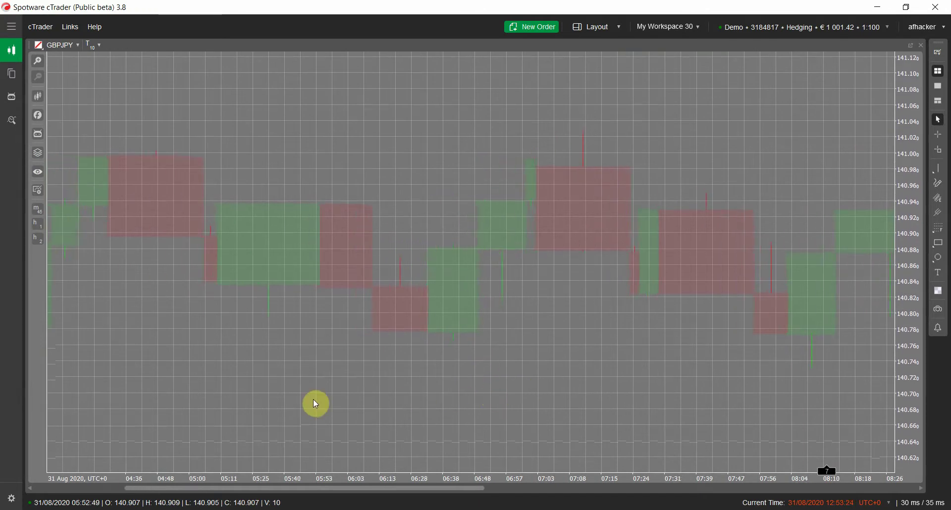
click(331, 391)
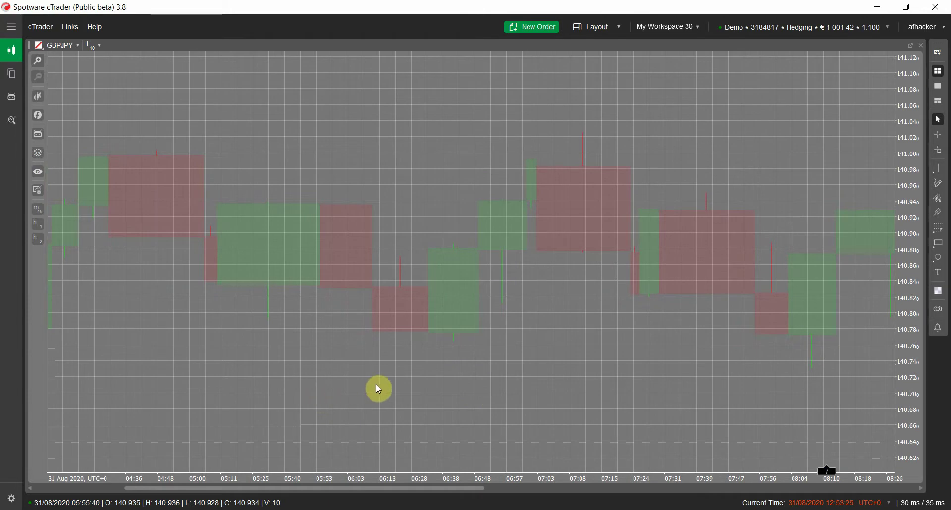
scroll(379, 390, left, 1)
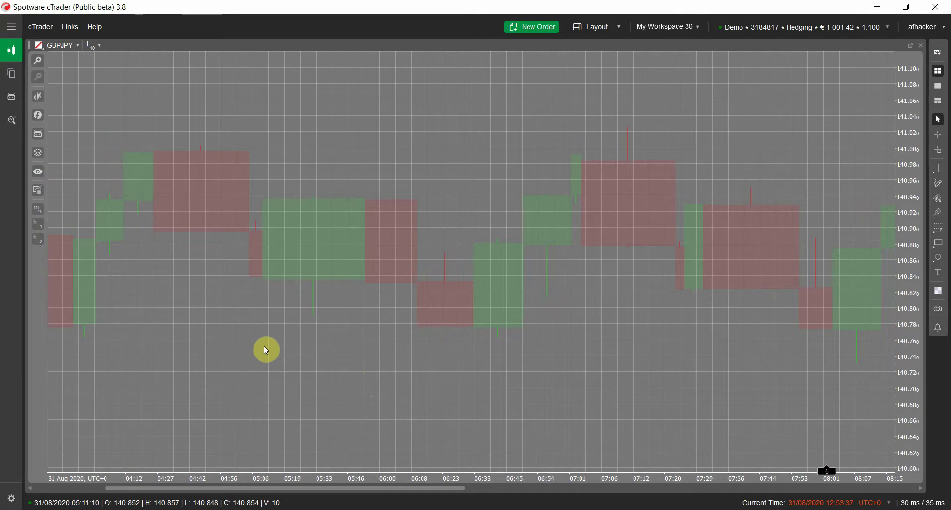
drag(214, 385, 534, 362)
drag(362, 363, 514, 280)
drag(274, 323, 402, 180)
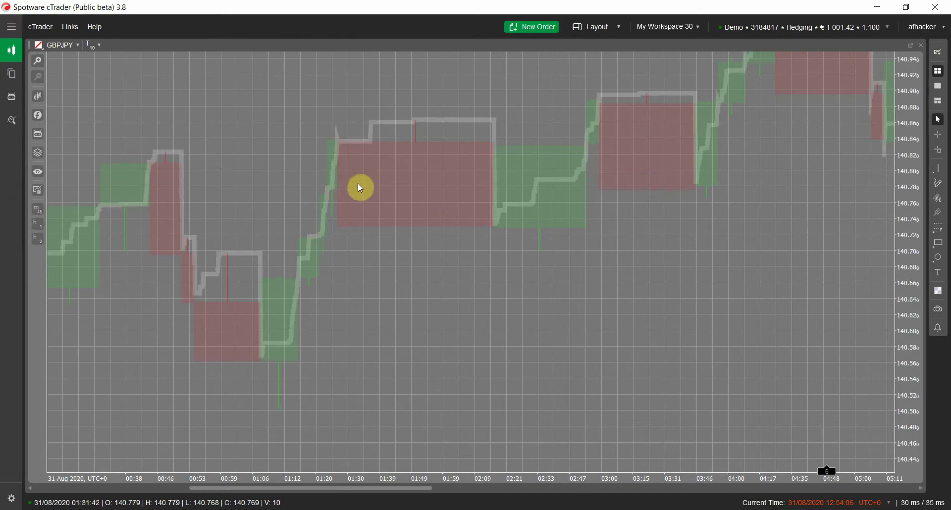
scroll(361, 186, down, 10)
scroll(363, 380, down, 10)
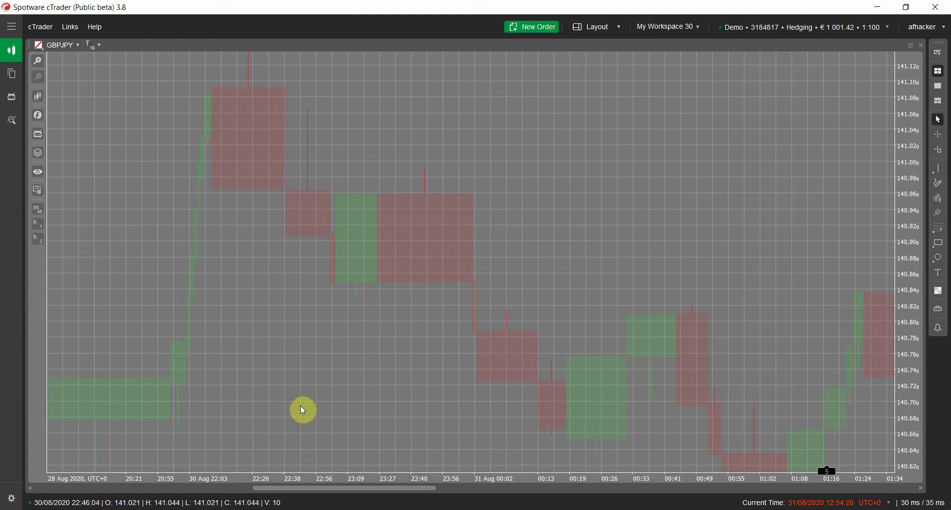
scroll(206, 136, down, 10)
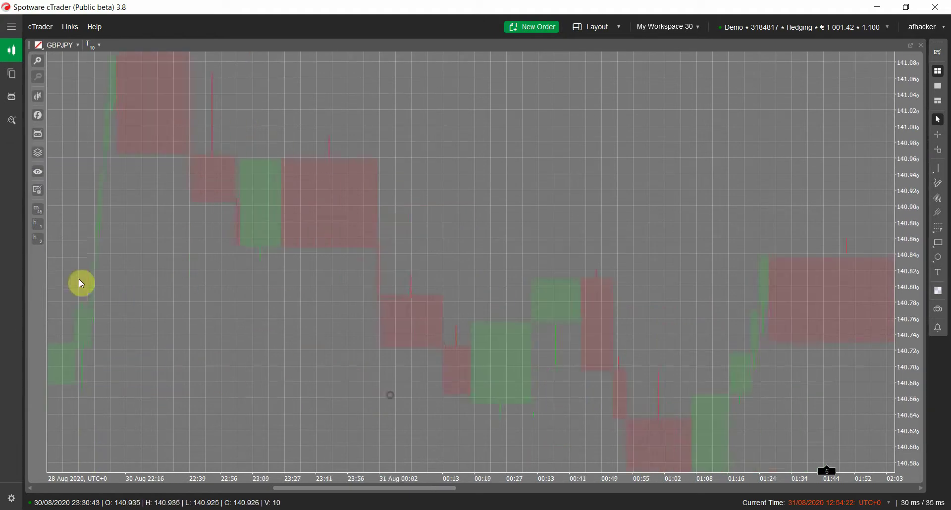
scroll(249, 322, down, 15)
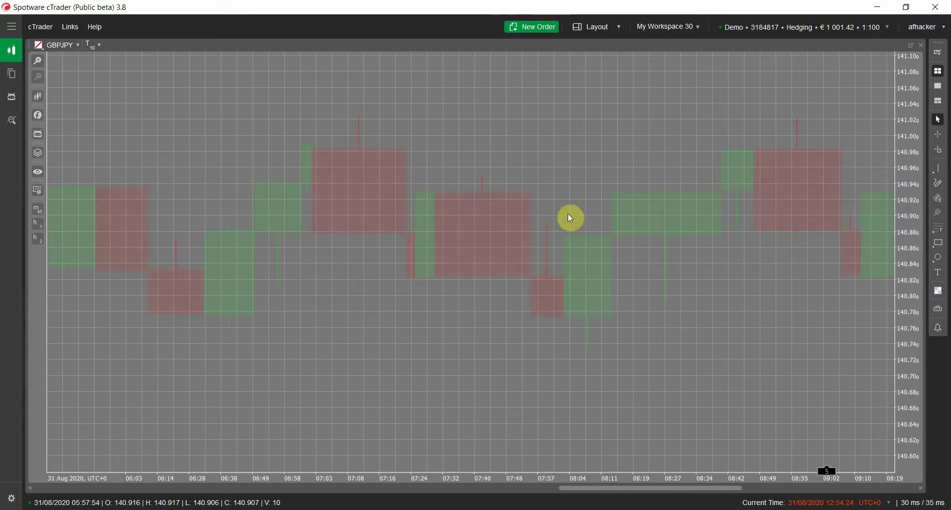
click(37, 115)
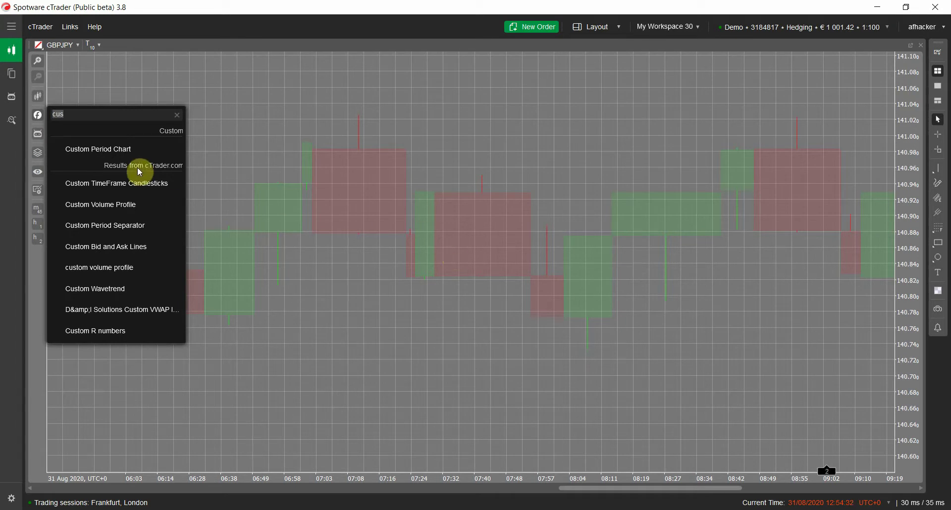
click(552, 120)
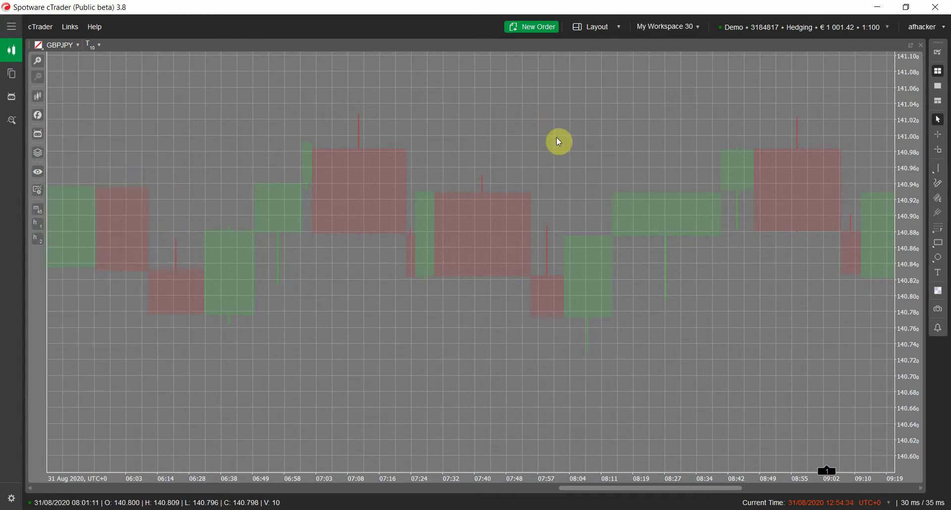
- In Color Options, set Bear Fill to black and Bull Fill to white
right_click(438, 361)
mouse_move(407, 160)
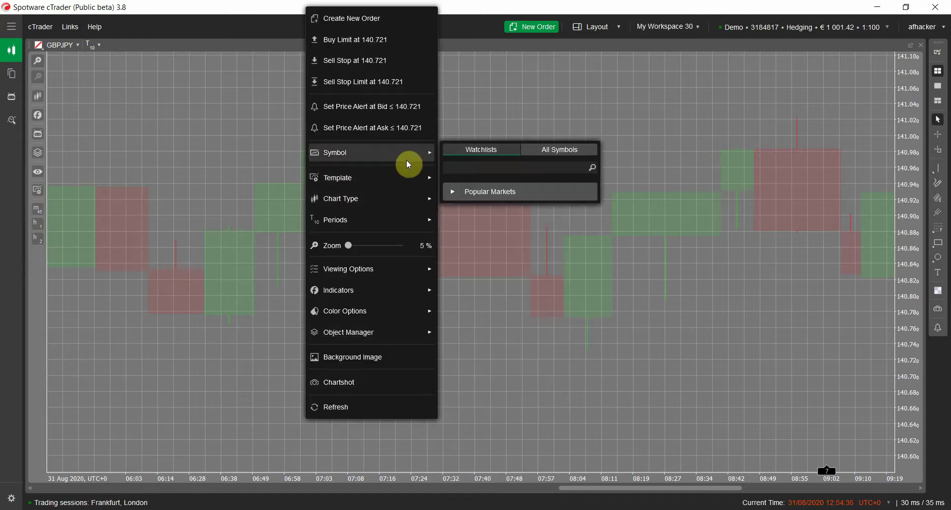
mouse_move(399, 269)
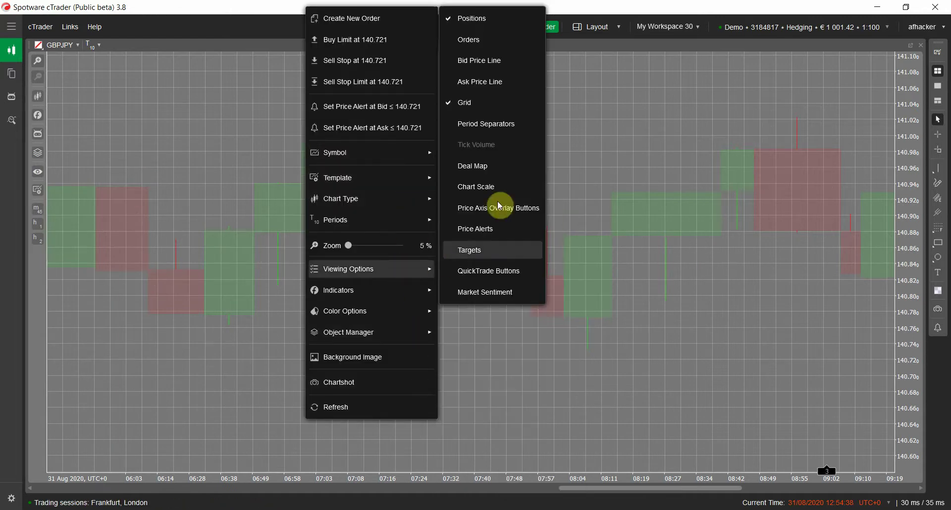
mouse_move(396, 312)
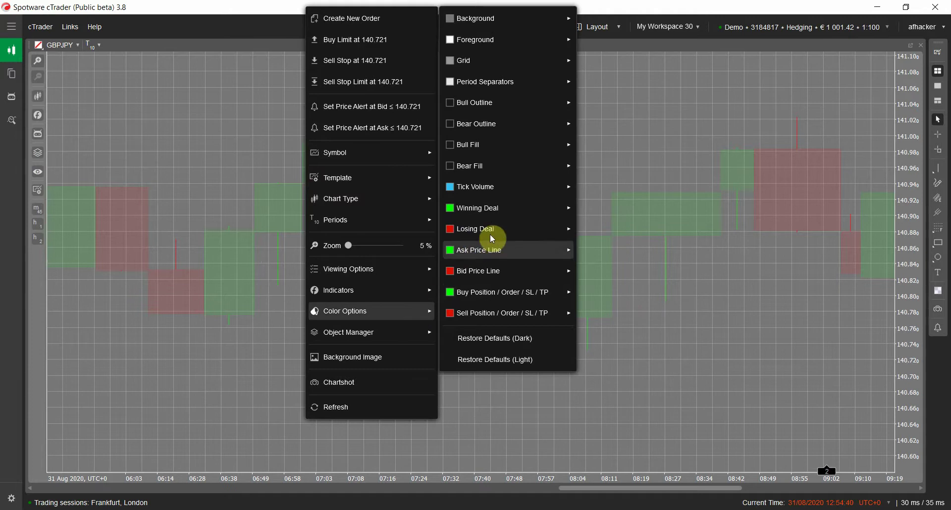
mouse_move(545, 164)
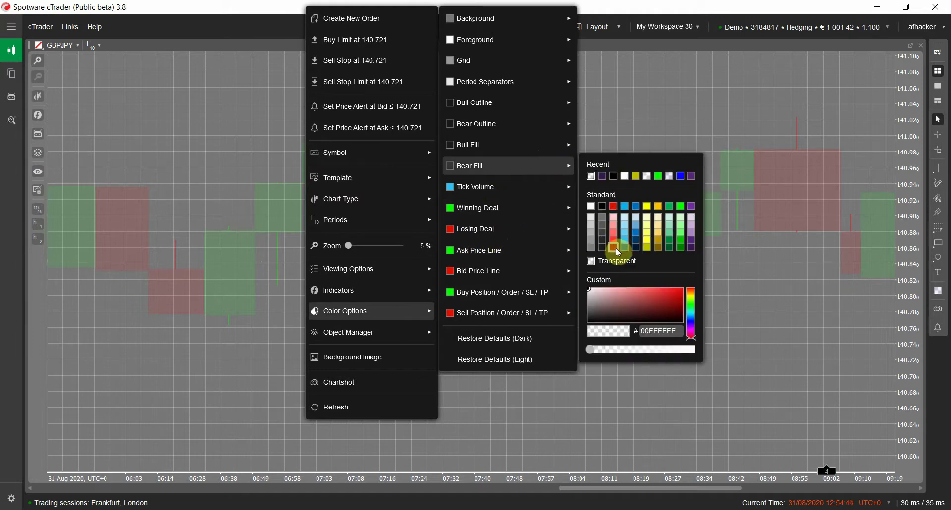
click(608, 210)
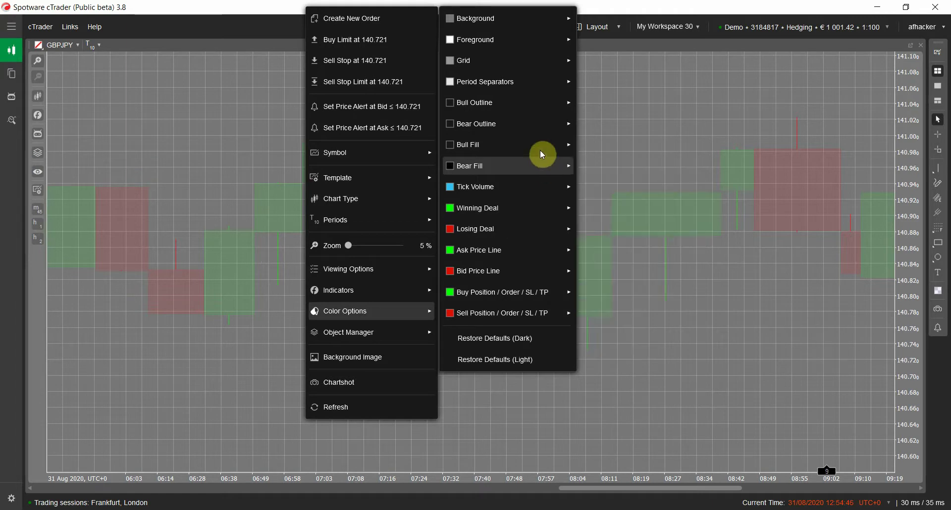
mouse_move(543, 146)
click(593, 186)
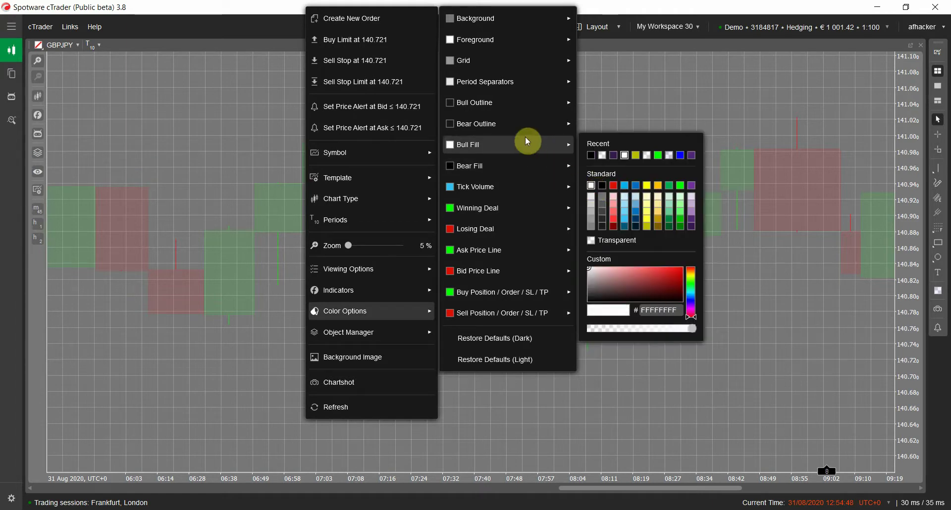
- Set Bear Outline to black and Bull Outline to white
mouse_move(528, 124)
click(602, 167)
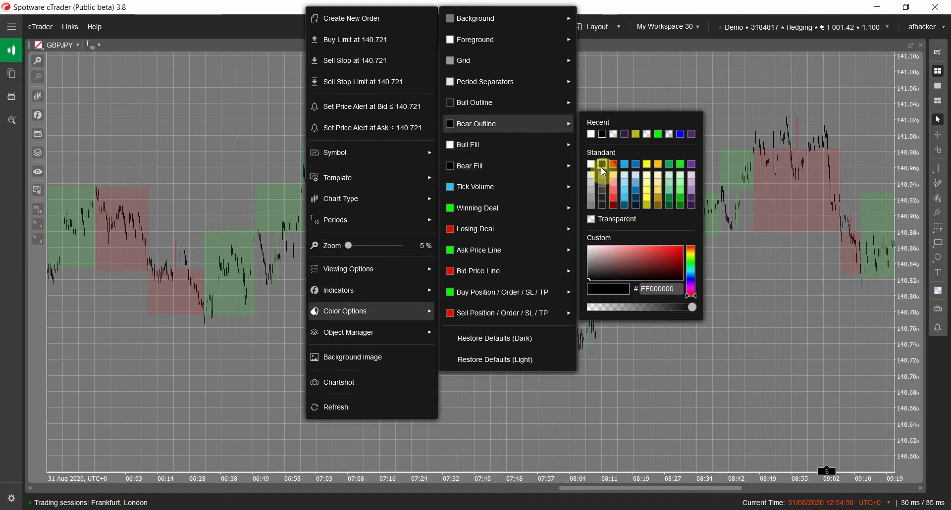
mouse_move(510, 106)
click(591, 145)
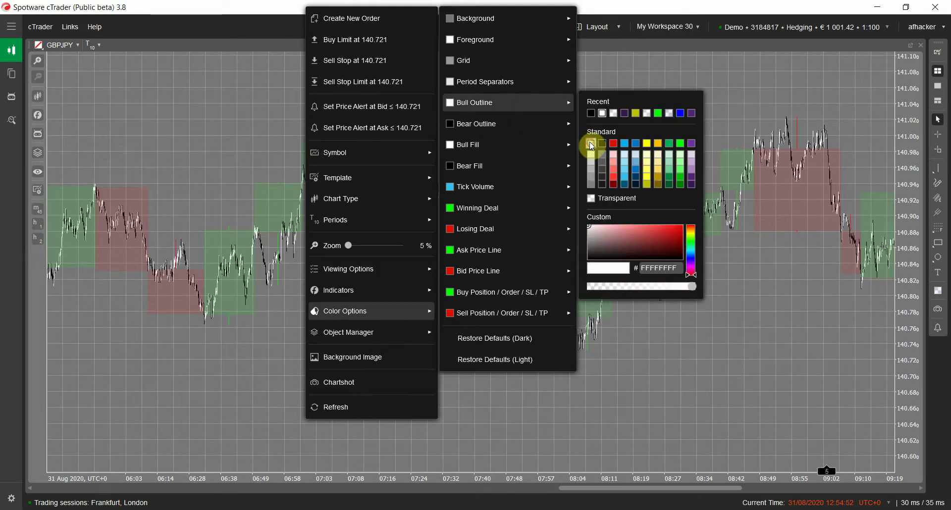
click(311, 119)
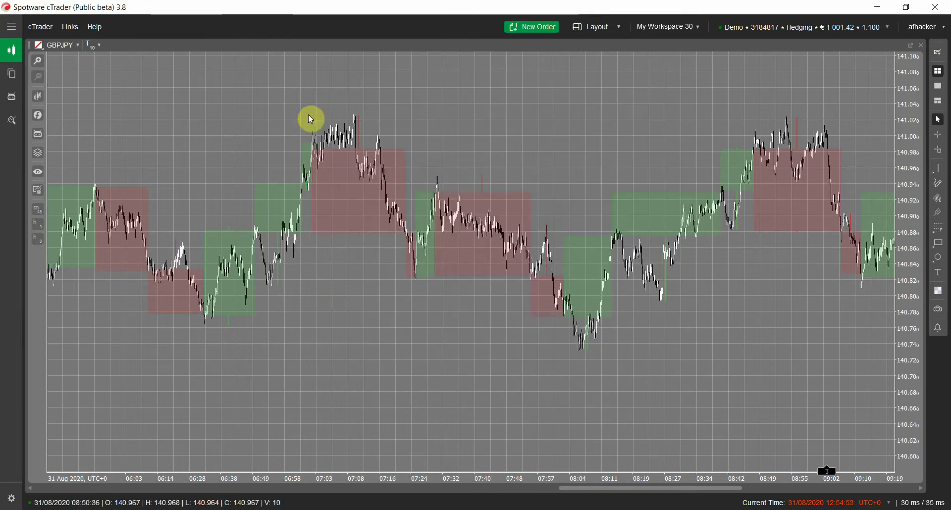
click(38, 60)
- Zoom the chart to 15% and add a 14-period EMA based on Custom Period Chart Close
drag(67, 184, 79, 182)
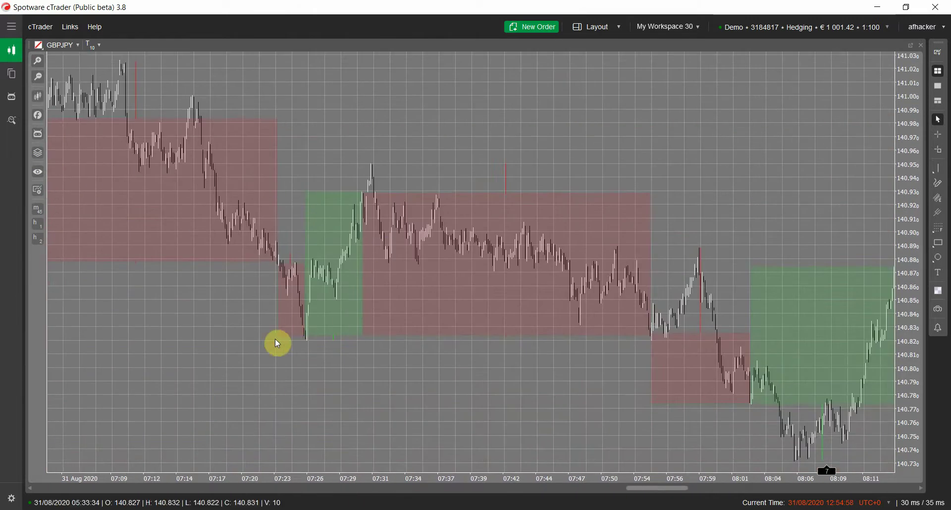
click(38, 118)
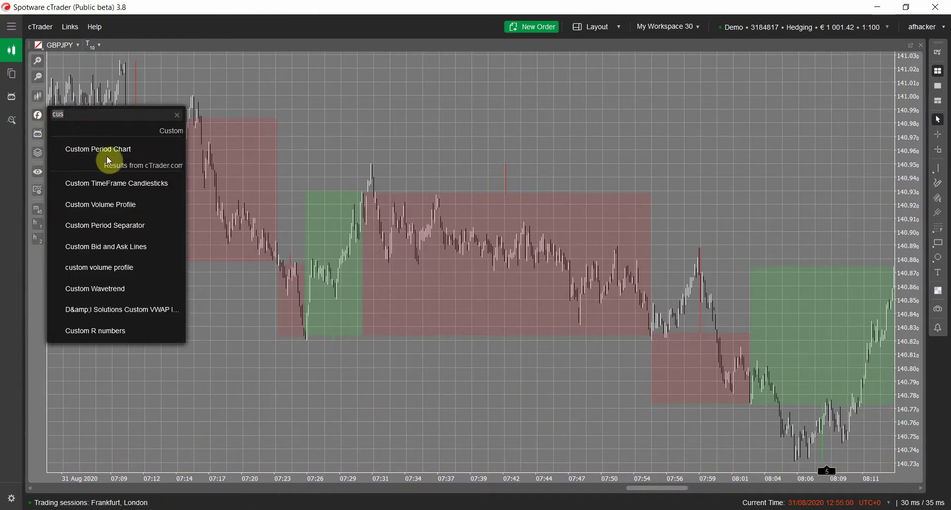
key(BackSpace)
key(BackSpace)
key(BackSpace)
text(expo)
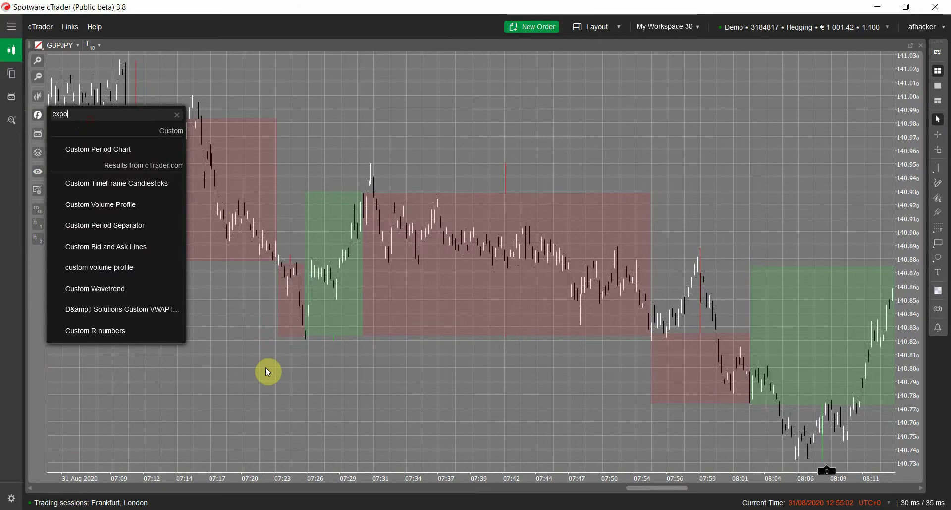
click(129, 157)
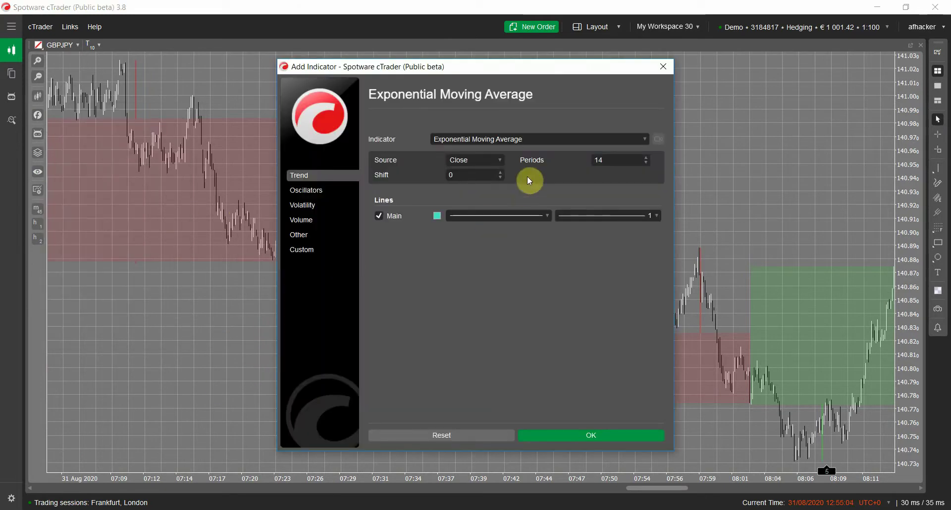
click(502, 159)
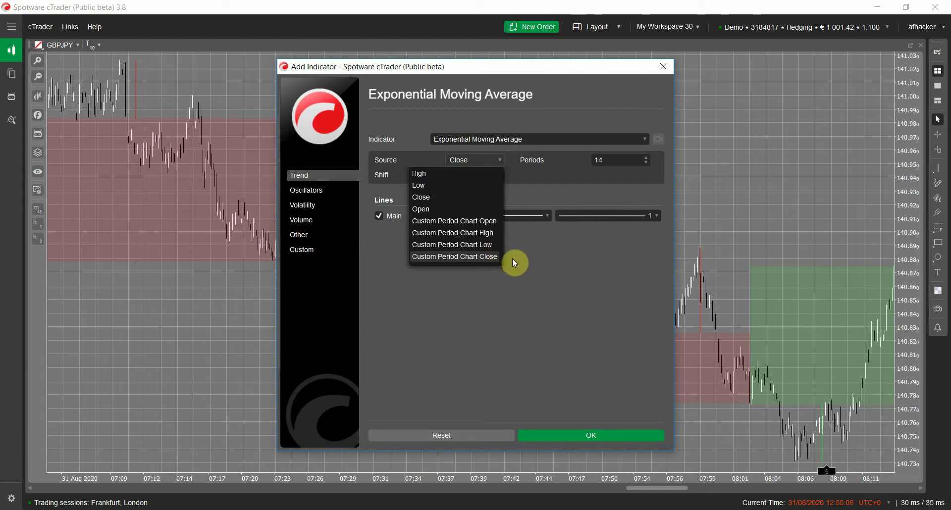
click(492, 258)
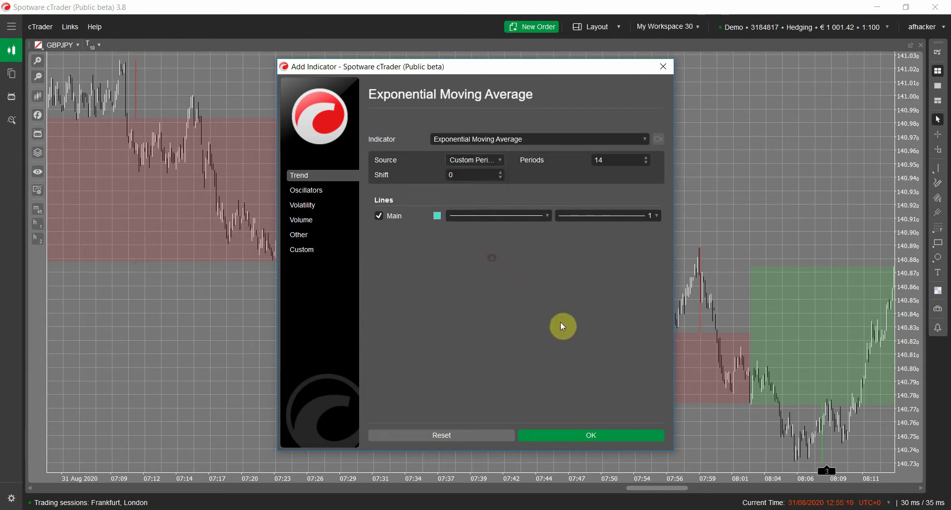
click(564, 437)
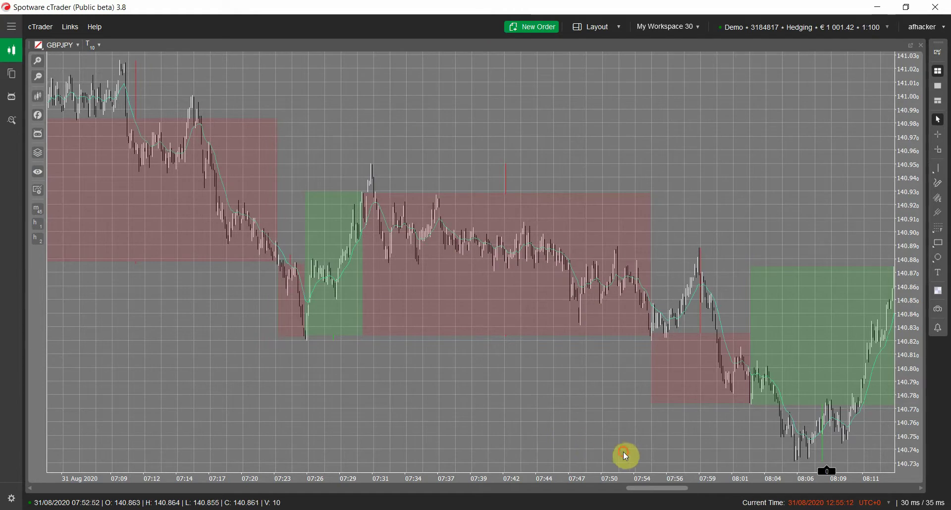
- Pan the chart forward to the 11:12–12:27 bars
drag(622, 452, 386, 384)
drag(603, 427, 289, 461)
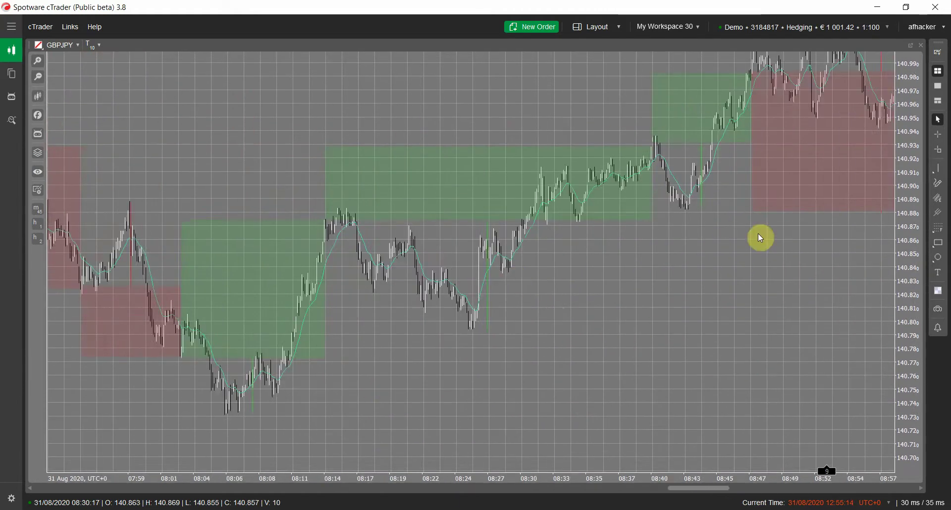
drag(719, 364, 408, 429)
drag(686, 191, 197, 270)
drag(650, 357, 188, 467)
drag(782, 396, 558, 402)
drag(877, 382, 375, 355)
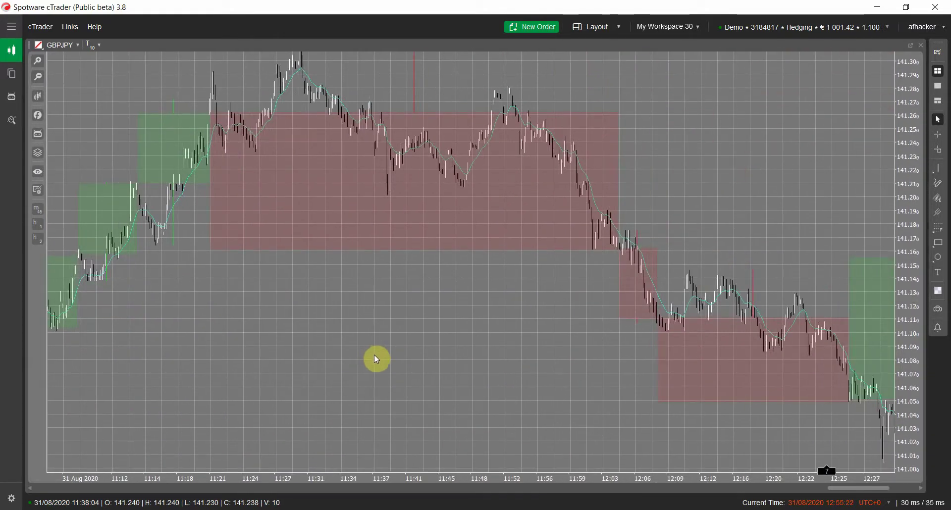
- Set Heiken Ashi Enable to Yes in the Custom Period Chart indicator settings
right_click(475, 285)
mouse_move(453, 317)
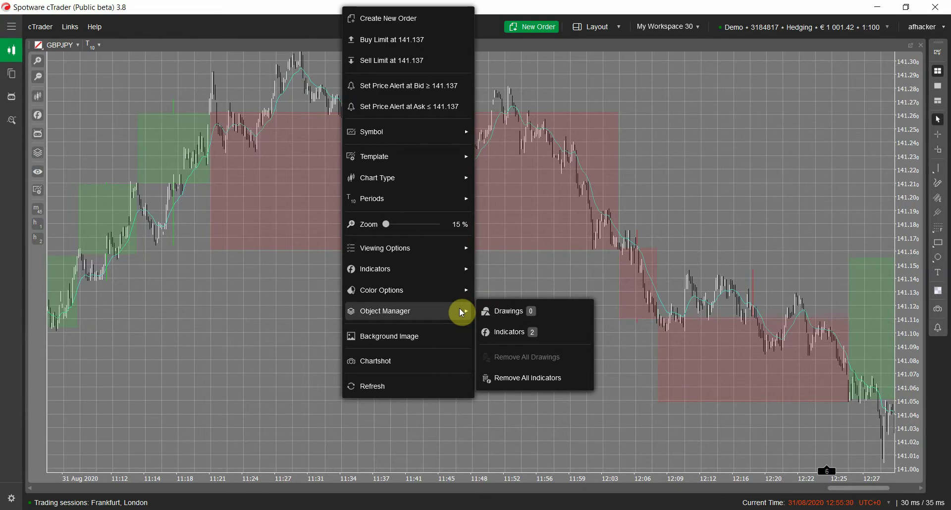
click(539, 339)
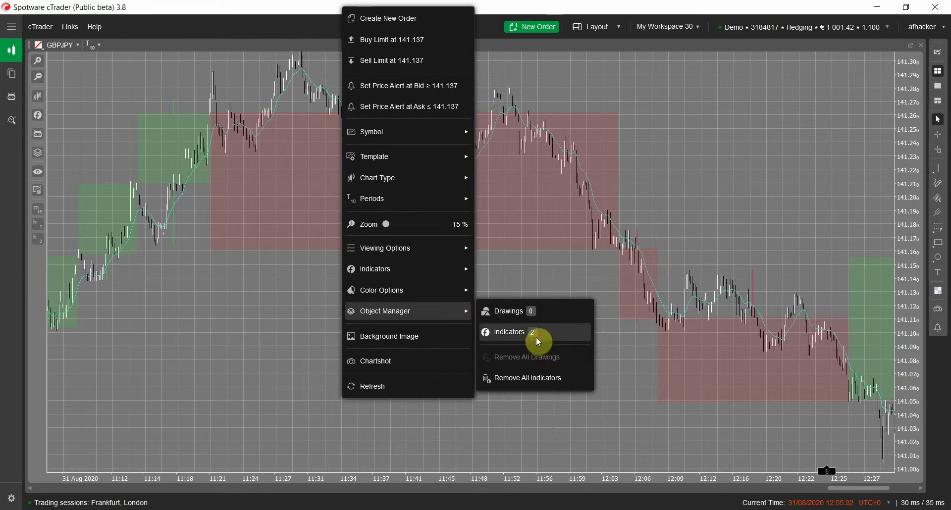
click(538, 339)
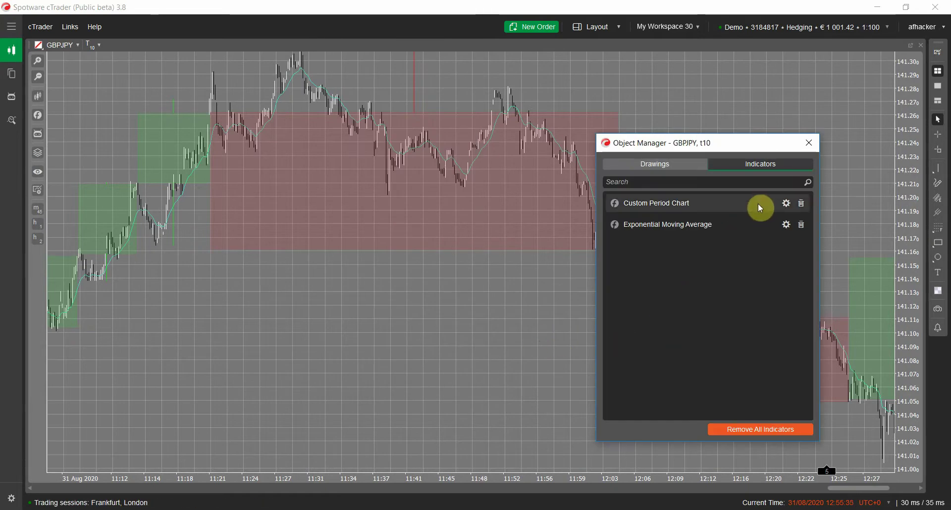
double_click(647, 204)
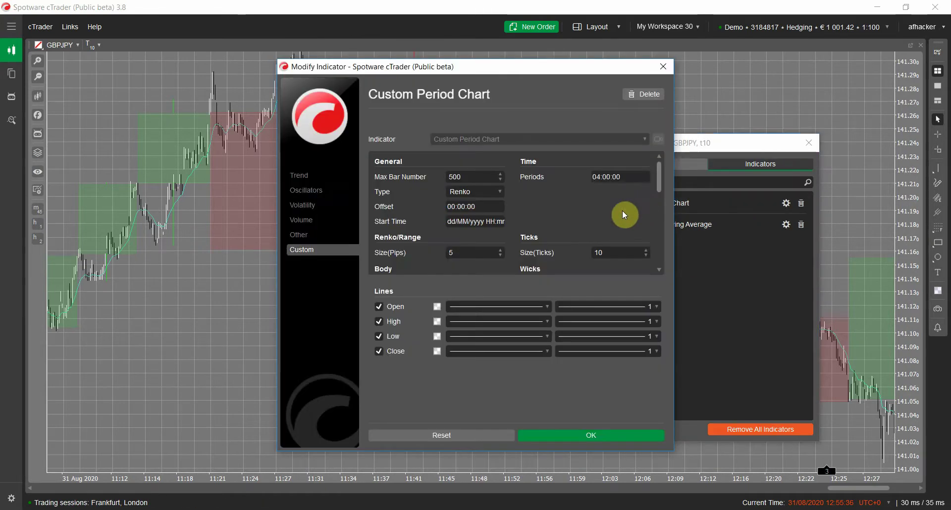
scroll(658, 205, down, 3)
scroll(659, 210, down, 5)
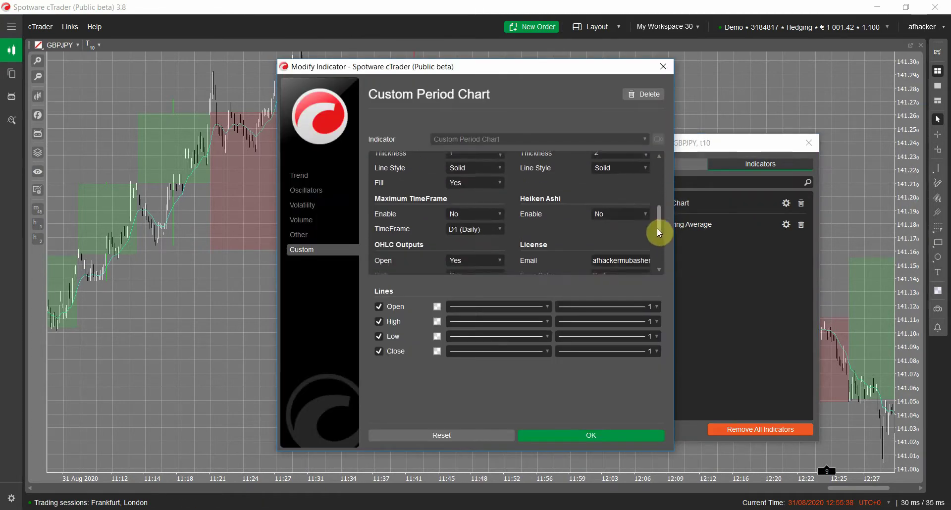
click(623, 207)
click(618, 226)
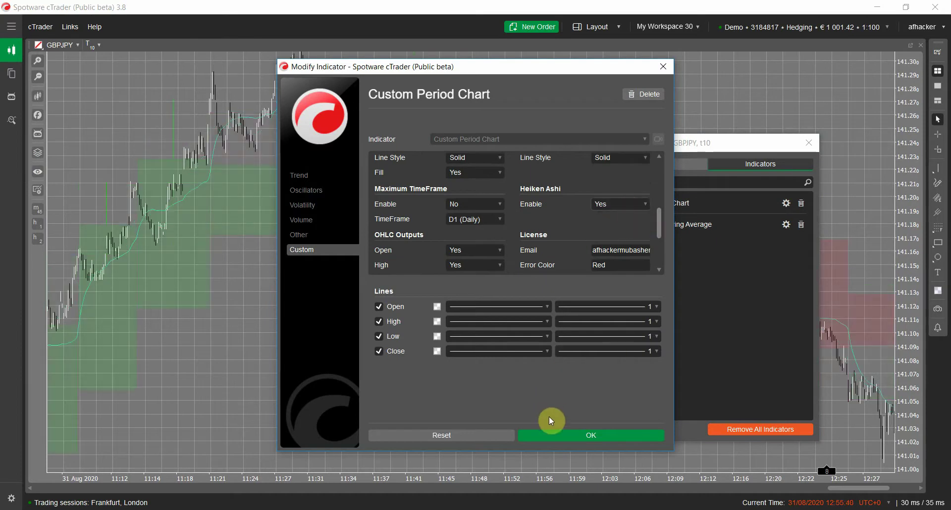
click(562, 436)
click(810, 143)
- Scroll and drag the chart back to the 06:02–07:14 Heiken Ashi boxes
click(653, 457)
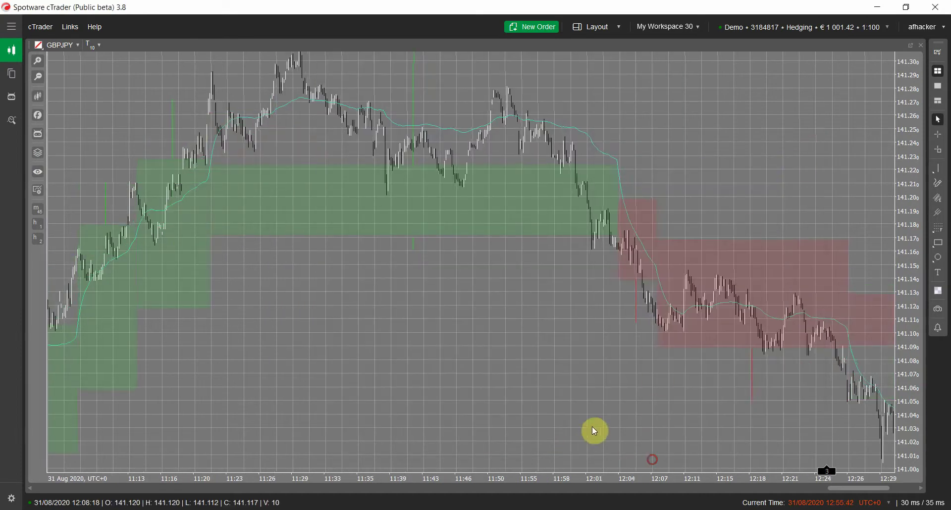
scroll(546, 396, down, 5)
scroll(476, 436, down, 3)
scroll(631, 400, up, 10)
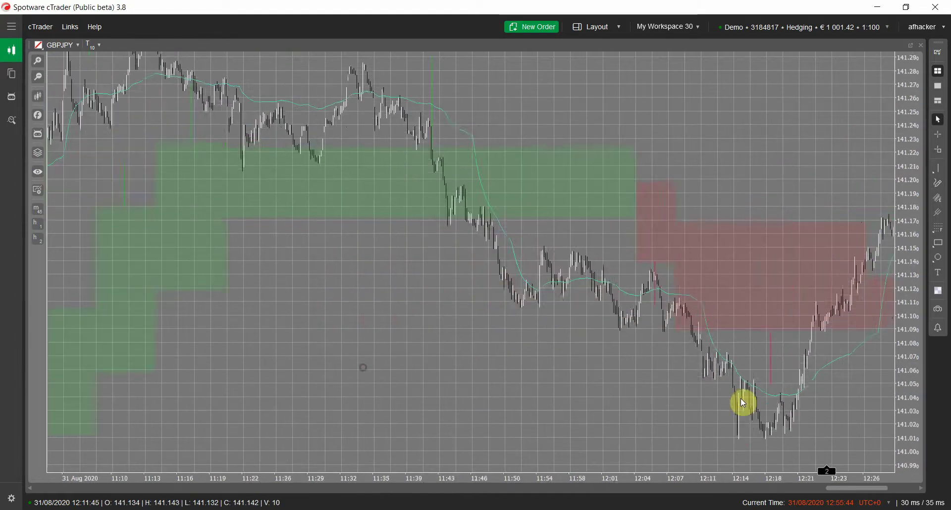
drag(315, 432, 641, 347)
click(318, 404)
scroll(353, 409, up, 10)
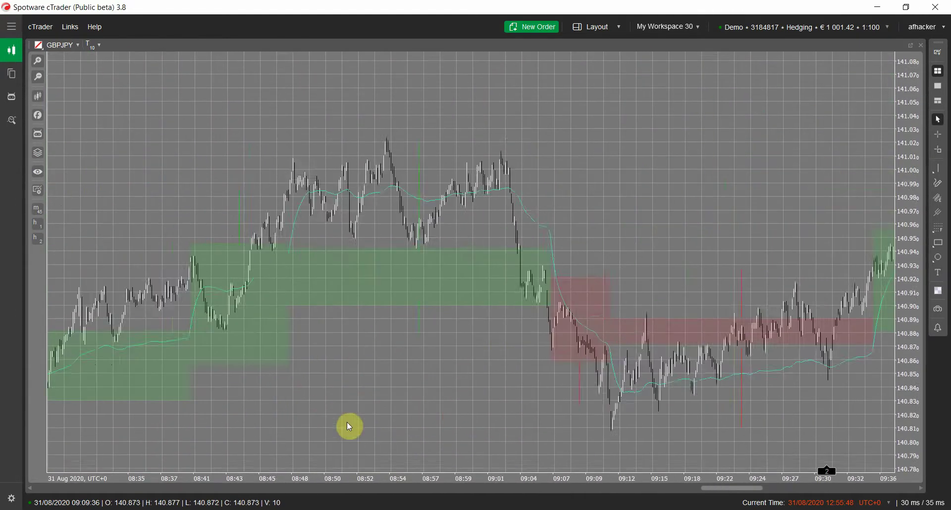
drag(265, 383, 359, 385)
scroll(244, 385, up, 6)
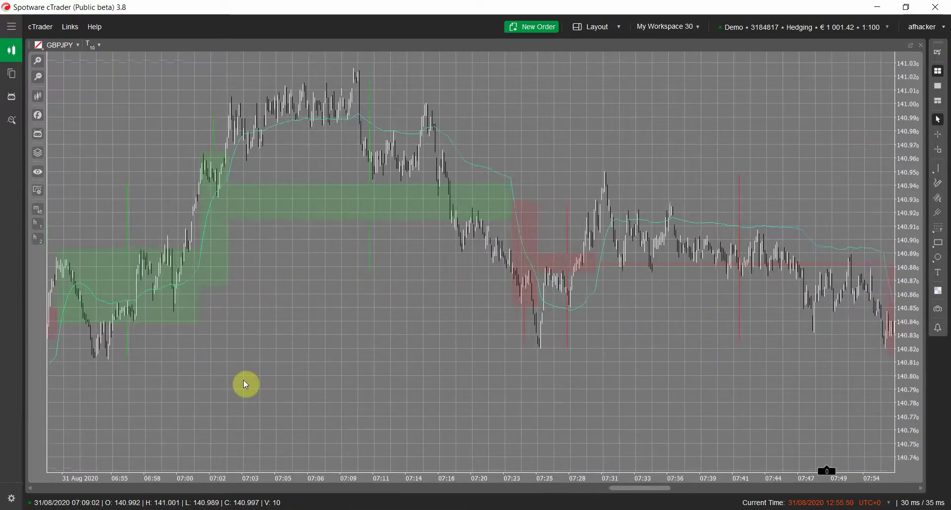
drag(245, 384, 467, 409)
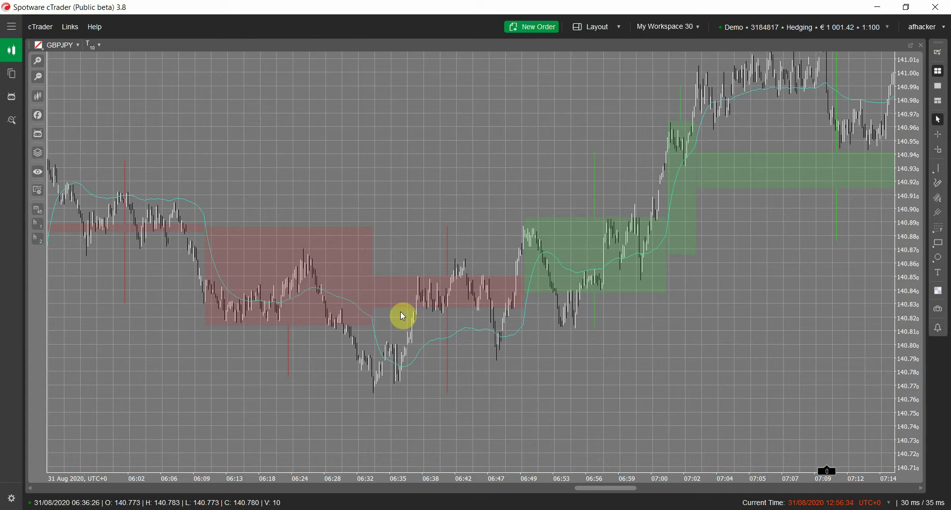
scroll(527, 397, down, 5)
scroll(577, 389, down, 5)
scroll(203, 219, down, 2)
scroll(203, 218, down, 6)
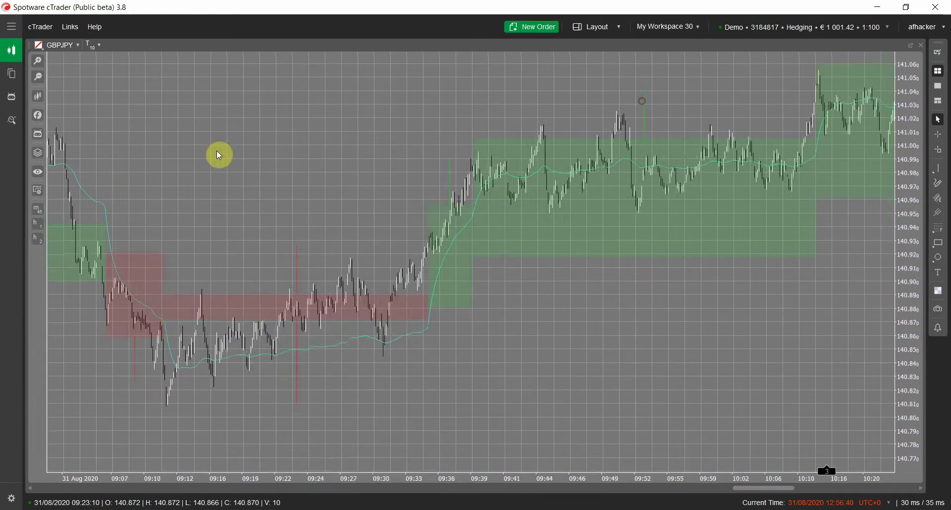
scroll(219, 155, down, 5)
scroll(682, 270, down, 3)
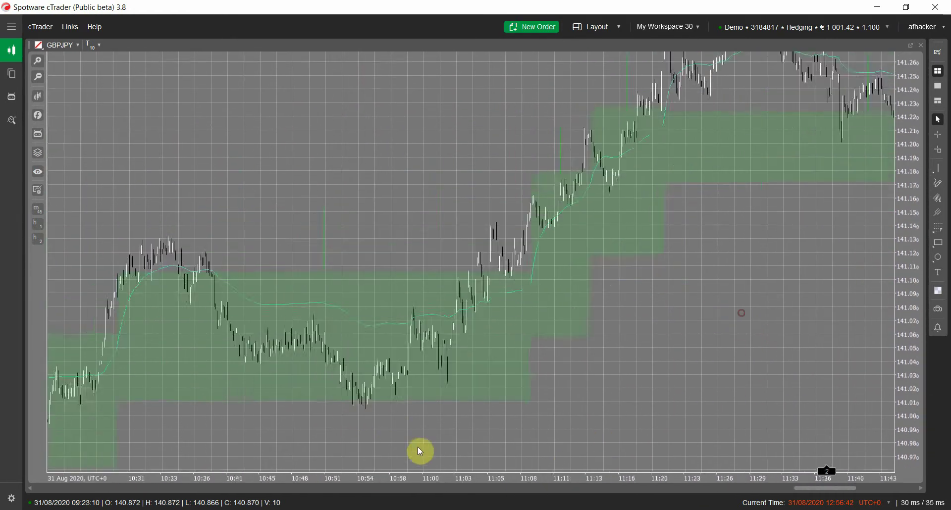
scroll(737, 323, down, 1)
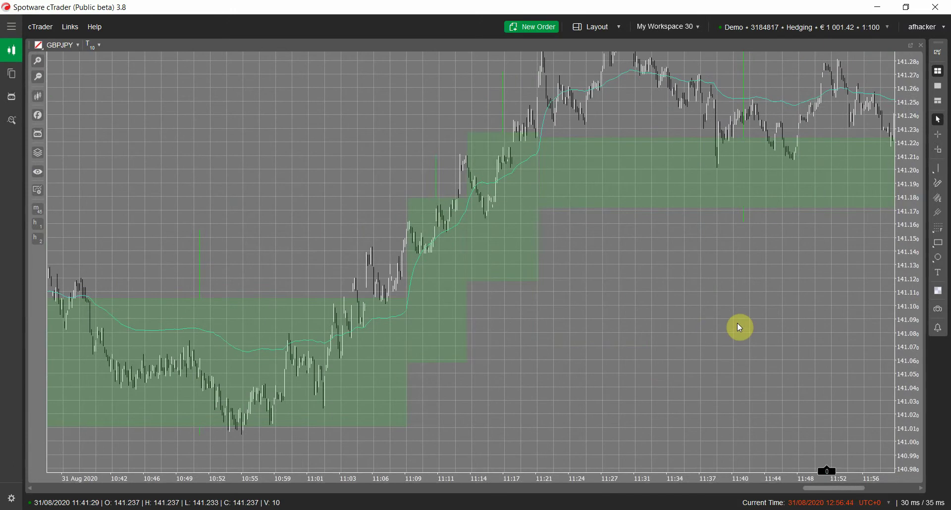
scroll(803, 330, down, 4)
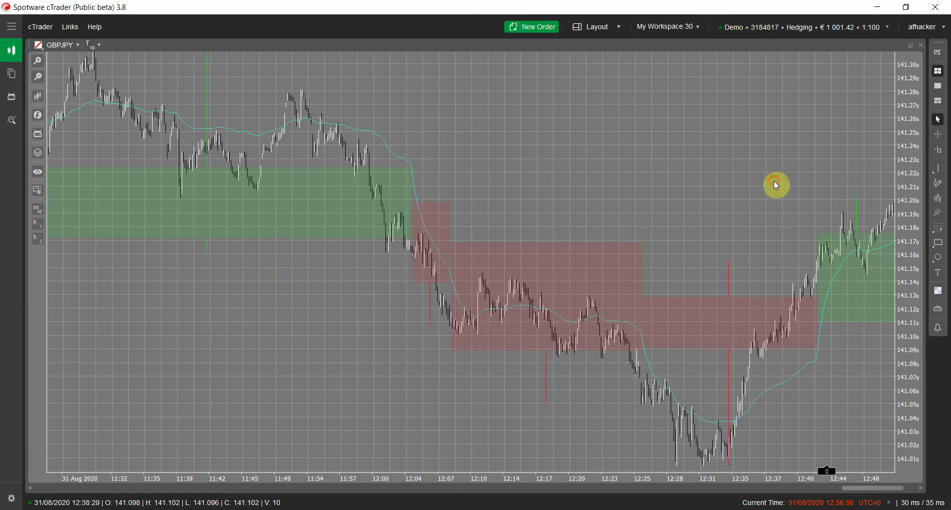
scroll(777, 185, down, 2)
scroll(584, 325, up, 5)
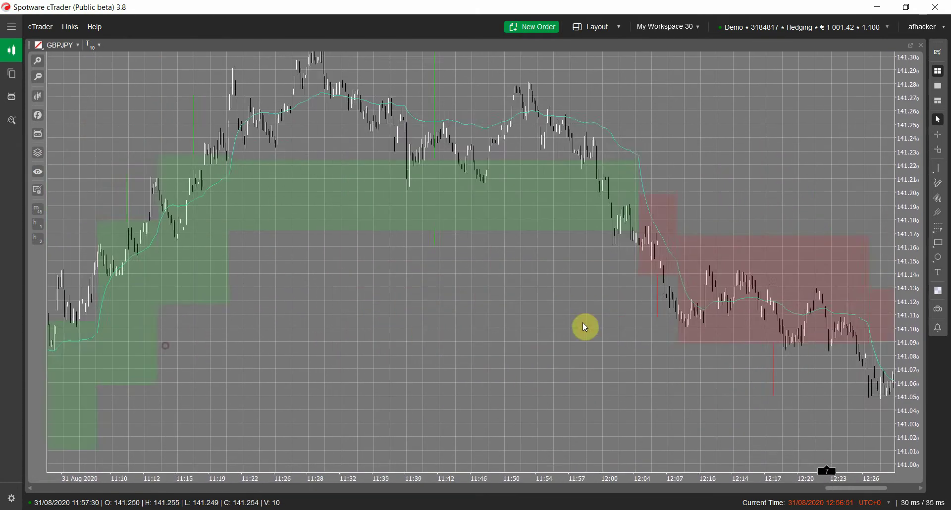
scroll(342, 417, up, 5)
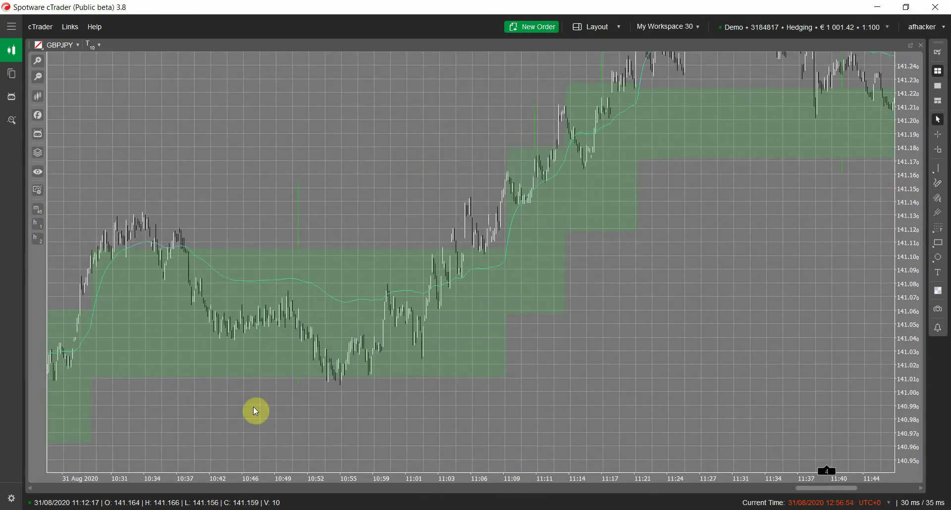
scroll(620, 327, up, 1)
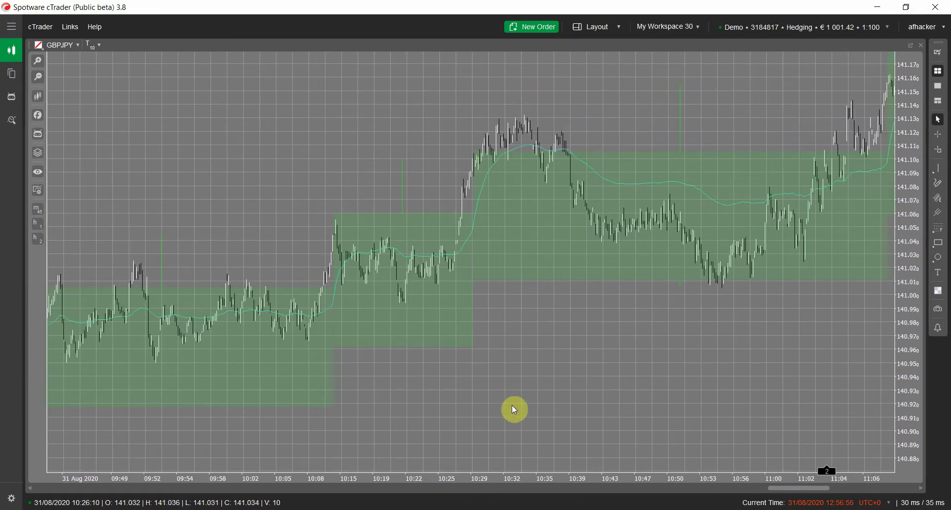
scroll(515, 404, up, 2)
scroll(557, 375, up, 4)
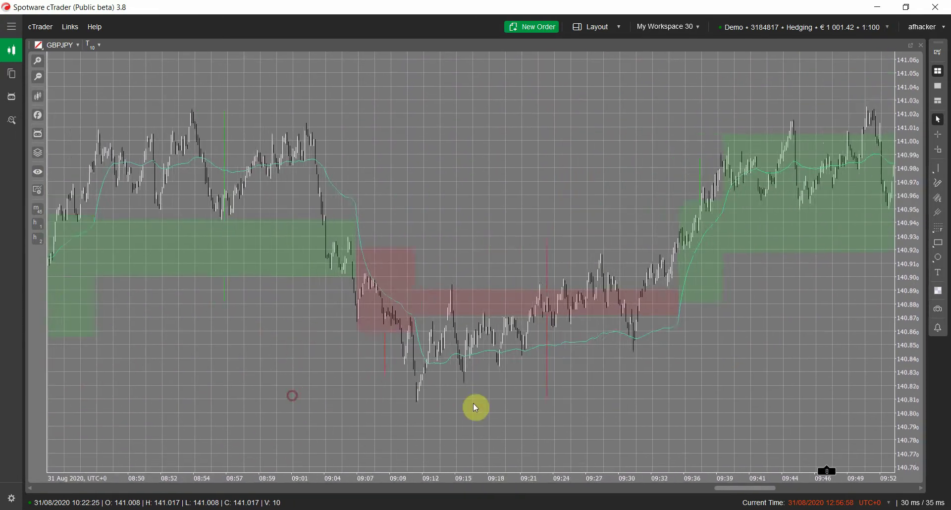
scroll(441, 409, up, 3)
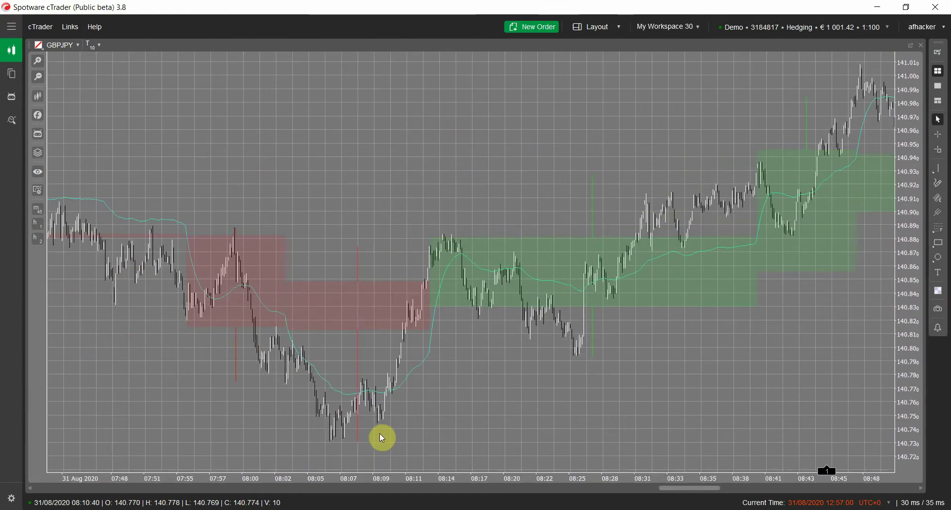
scroll(382, 436, up, 1)
scroll(645, 415, up, 1)
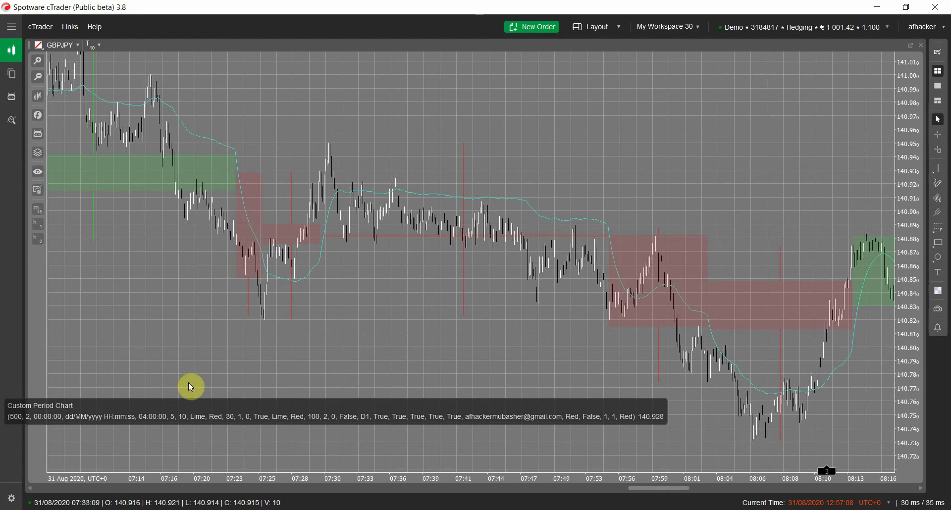
scroll(191, 386, up, 3)
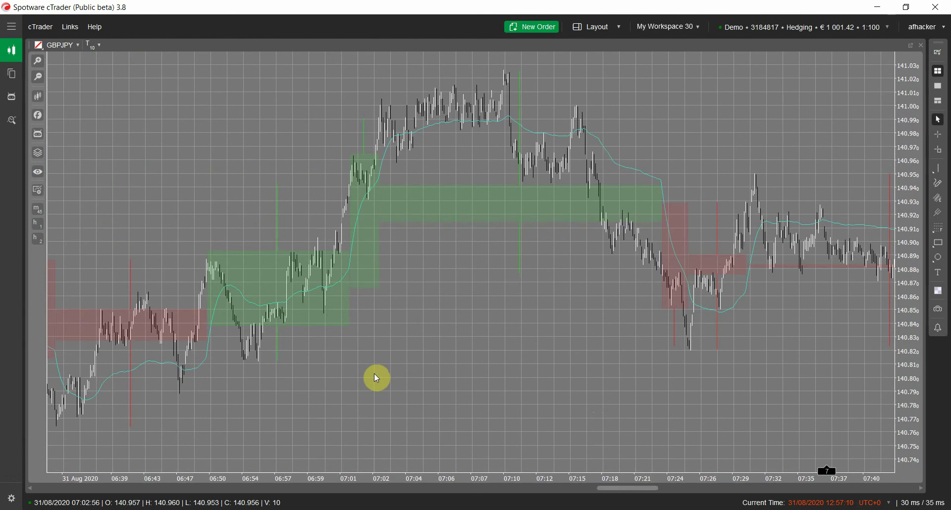